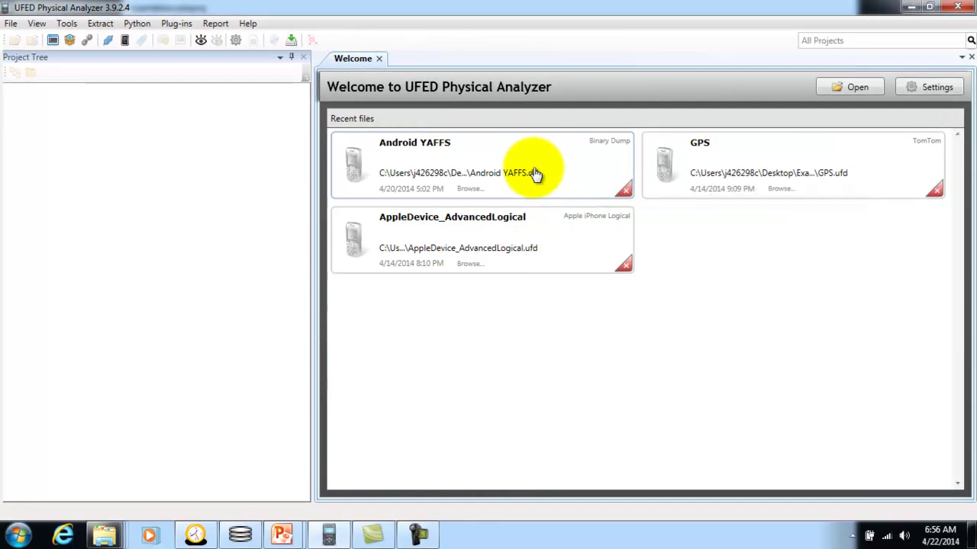
Step: Open the recent Android YAFFS project and run the Yaffs2 plug-in on it
{"action": "left_click", "coordinate": [535, 174]}
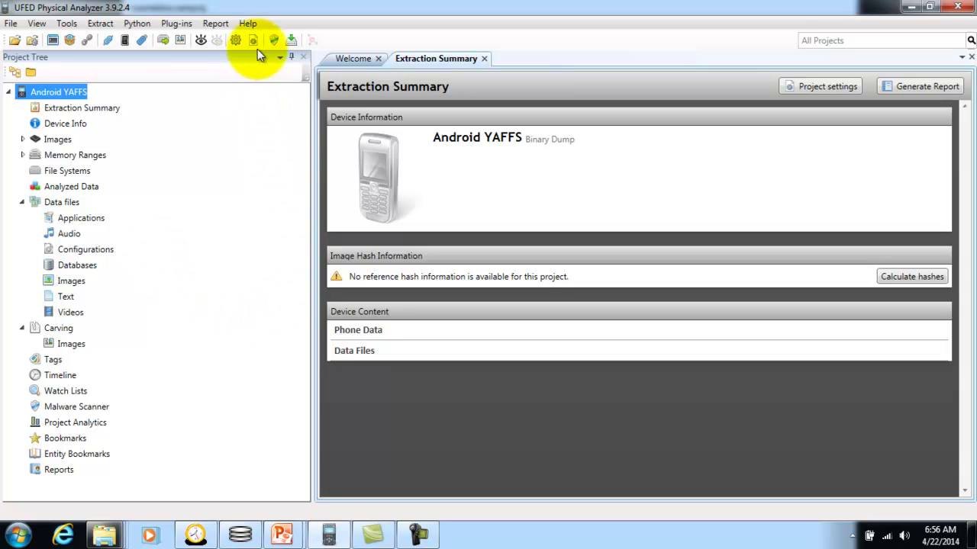
{"action": "left_click", "coordinate": [187, 26]}
{"action": "left_click", "coordinate": [196, 58]}
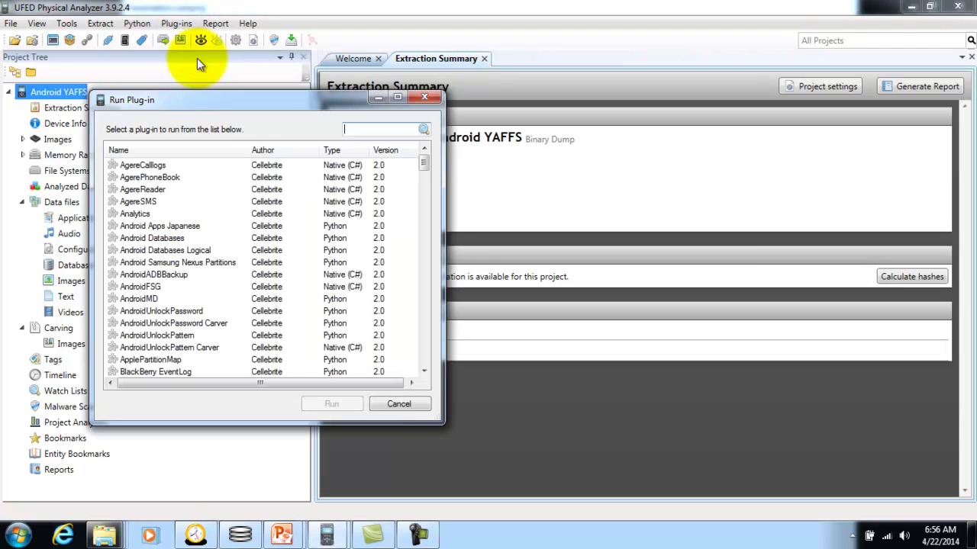
{"action": "left_click", "coordinate": [369, 126]}
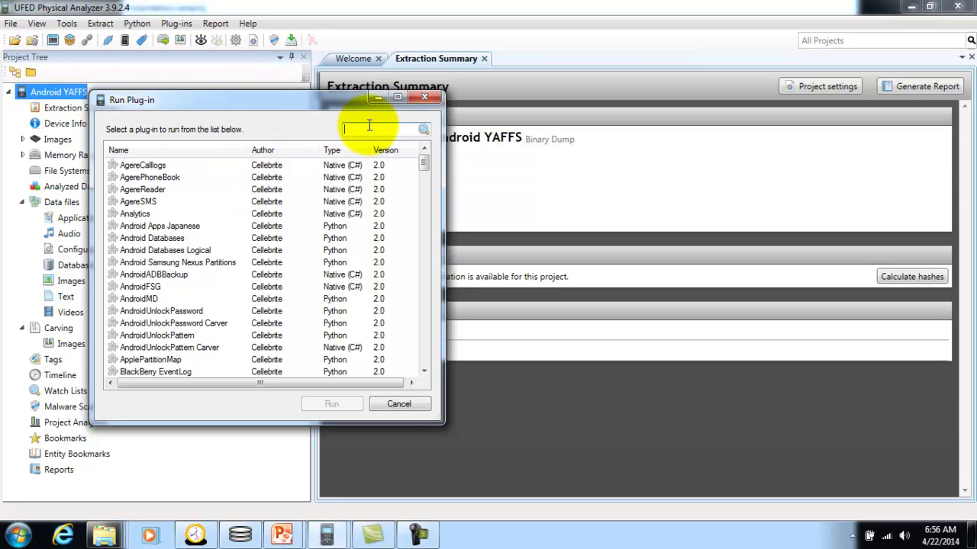
{"action": "type", "text": "yaff"}
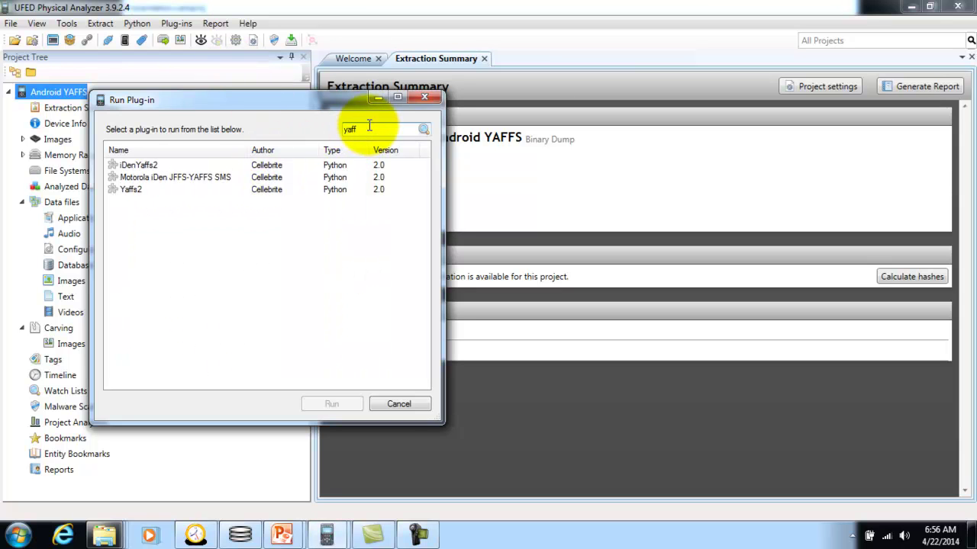
{"action": "left_click", "coordinate": [145, 190]}
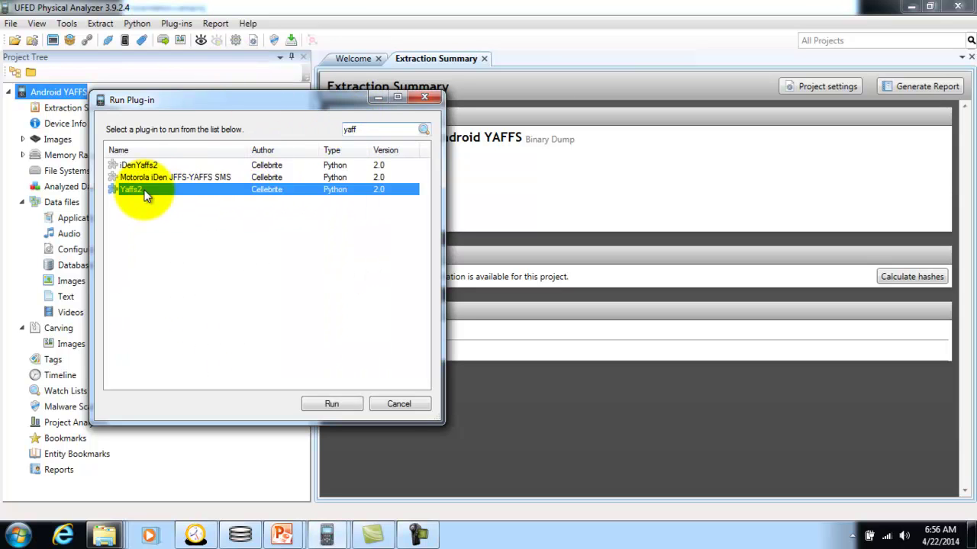
{"action": "left_click", "coordinate": [335, 403]}
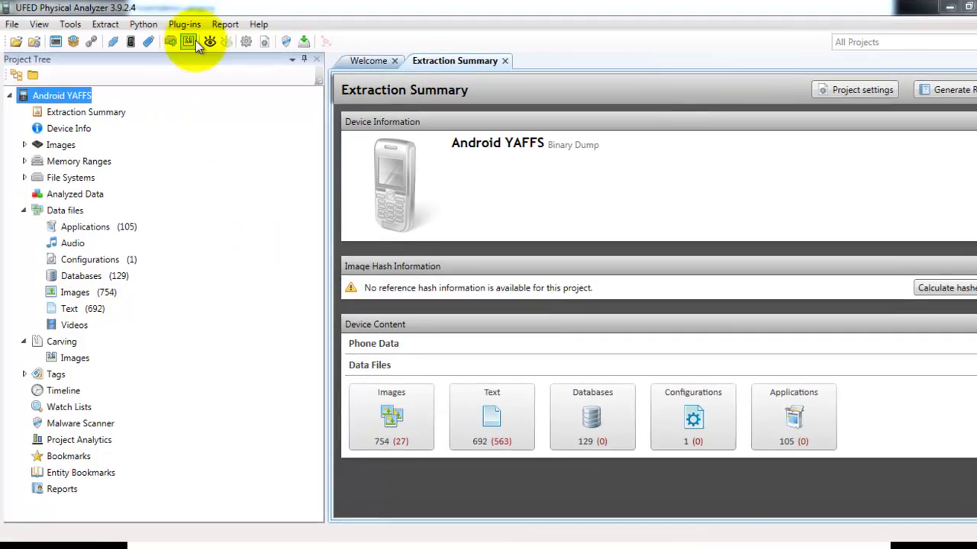
Step: Run the Android Databases plug-in on the Android YAFFS project
{"action": "left_click", "coordinate": [177, 23]}
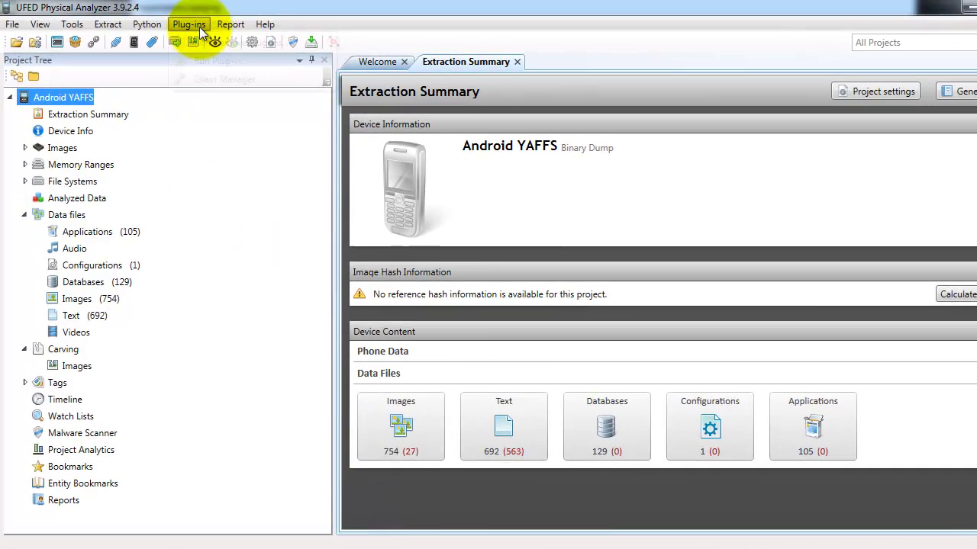
{"action": "left_click", "coordinate": [211, 61]}
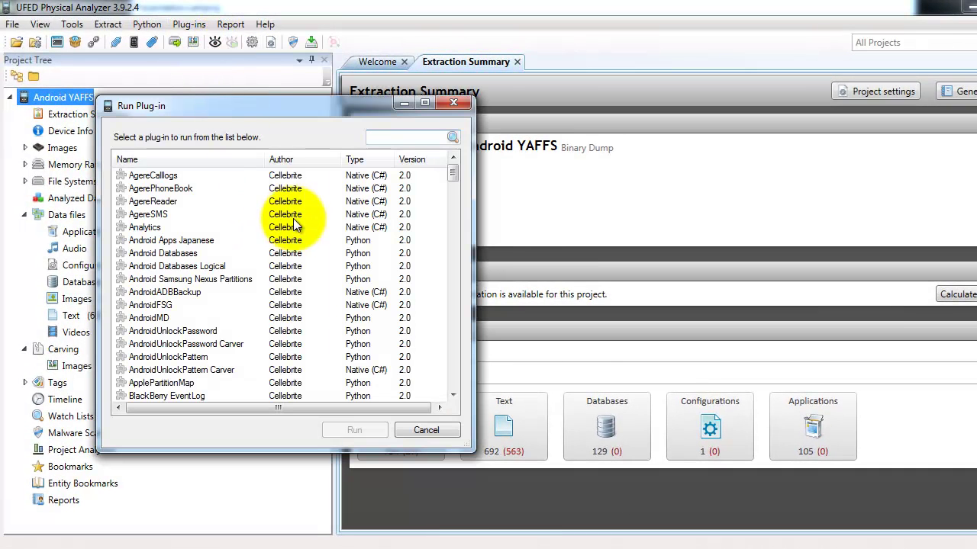
{"action": "left_click", "coordinate": [162, 253]}
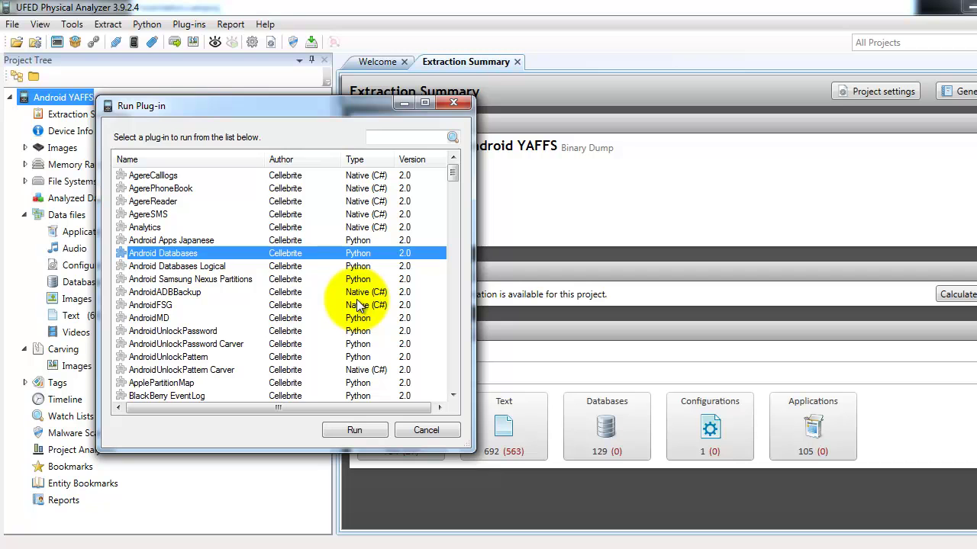
{"action": "left_click", "coordinate": [370, 430]}
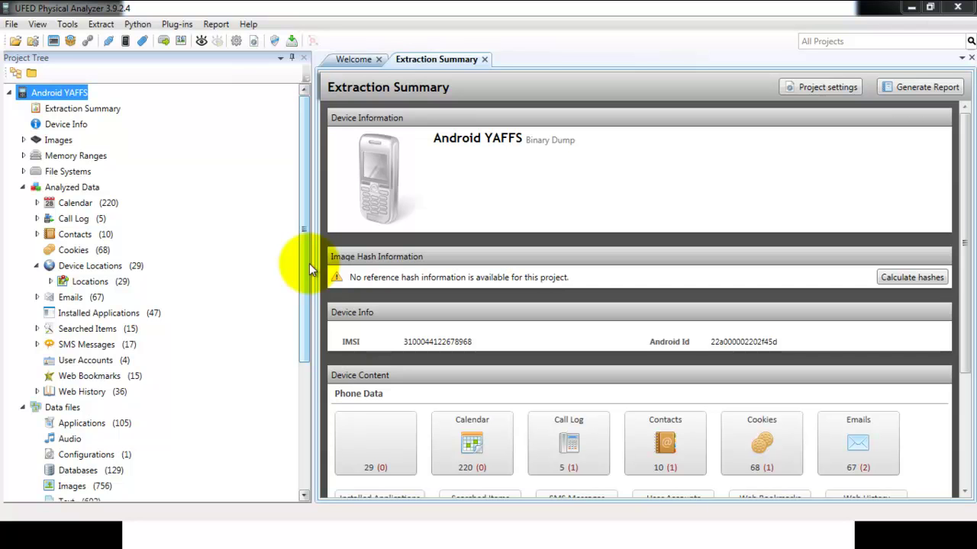
Step: List the project's database data files and go to accounts.db in the file system tree
{"action": "left_click_drag", "start_coordinate": [309, 263], "coordinate": [297, 320]}
{"action": "left_click", "coordinate": [84, 388]}
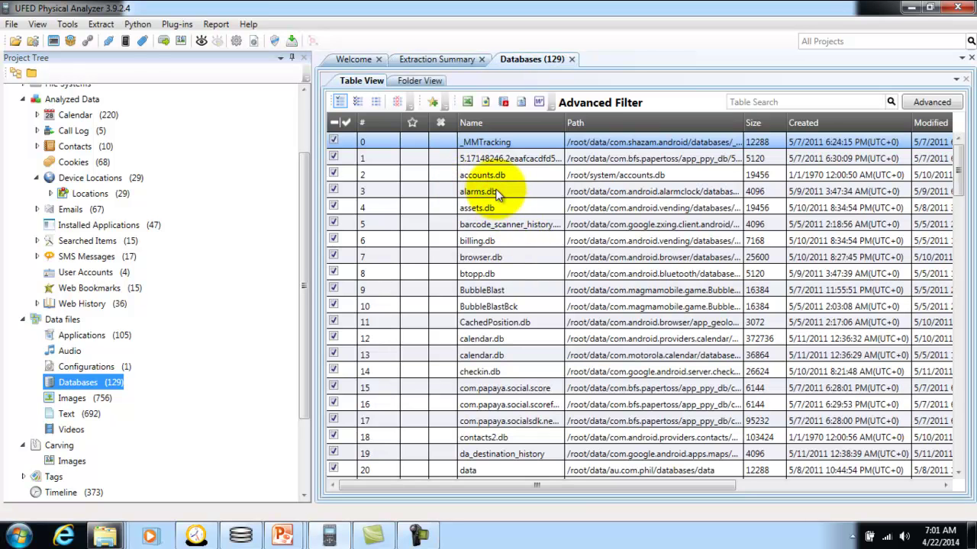
{"action": "right_click", "coordinate": [497, 180]}
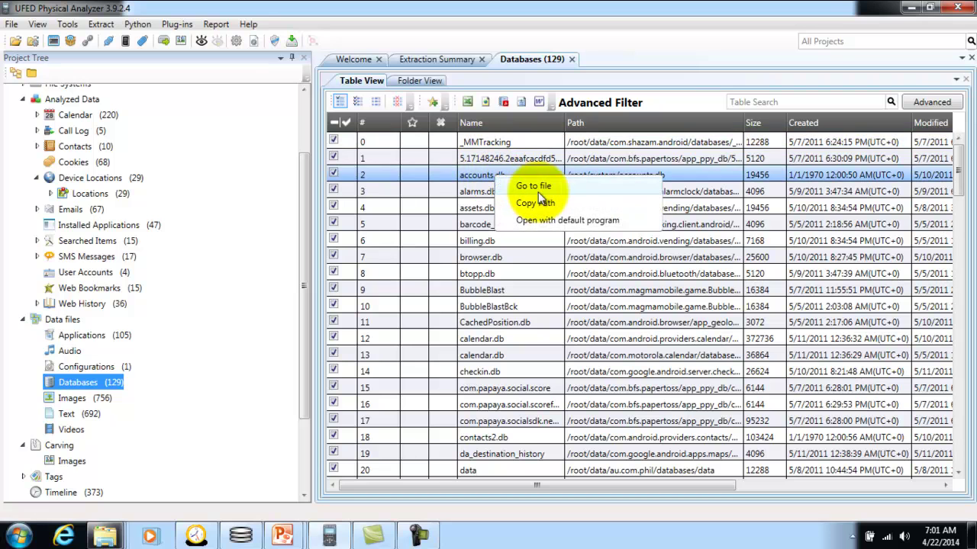
{"action": "left_click", "coordinate": [538, 188]}
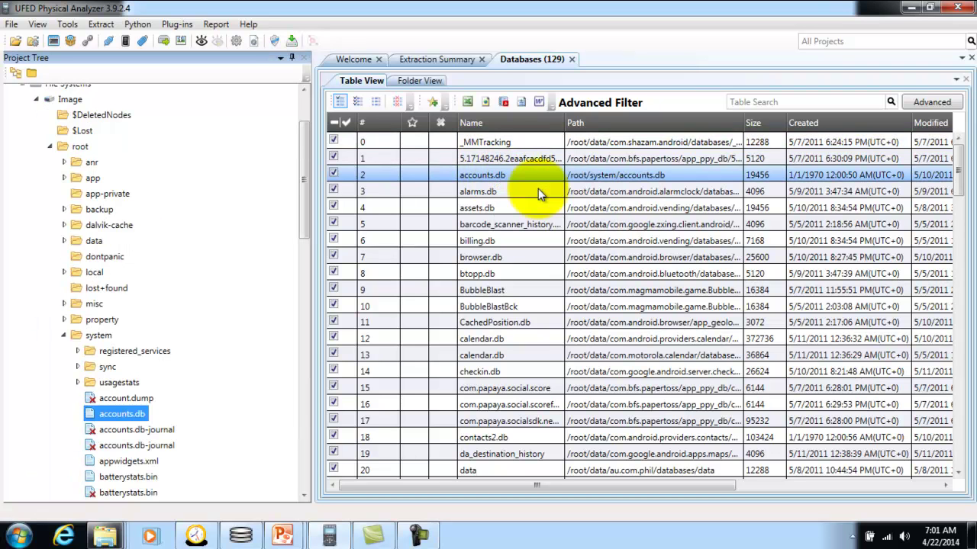
Step: Save accounts.db from the system folder to the Desktop, replacing the existing copy
{"action": "right_click", "coordinate": [145, 413]}
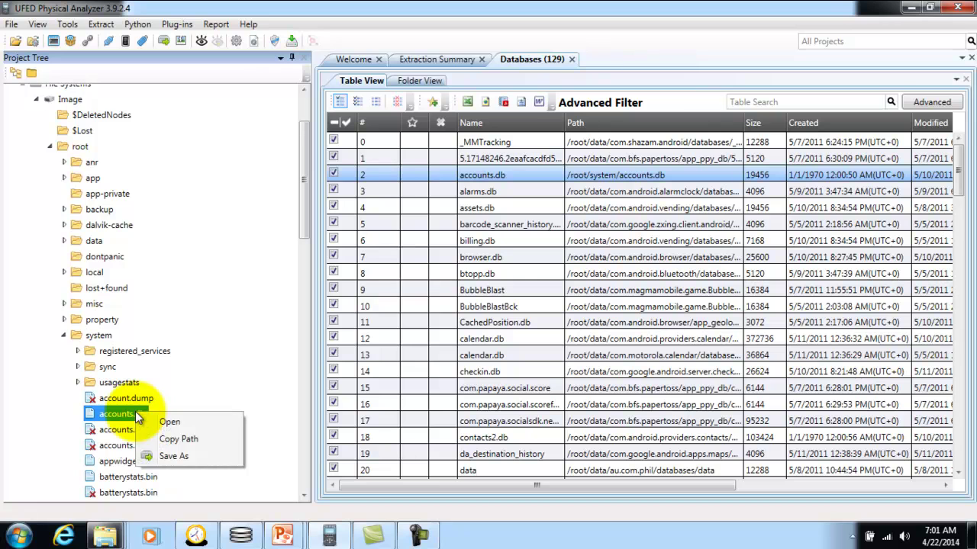
{"action": "left_click", "coordinate": [183, 457]}
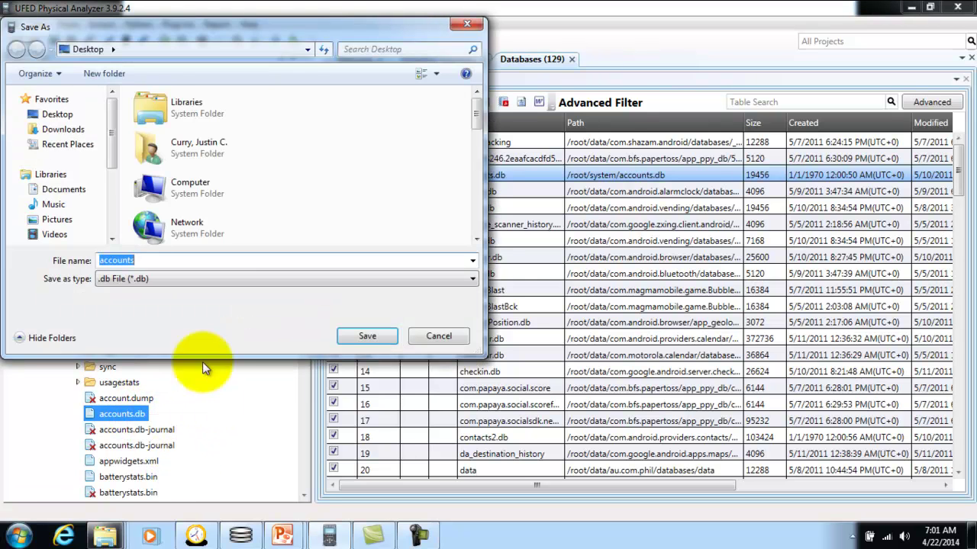
{"action": "left_click", "coordinate": [374, 335]}
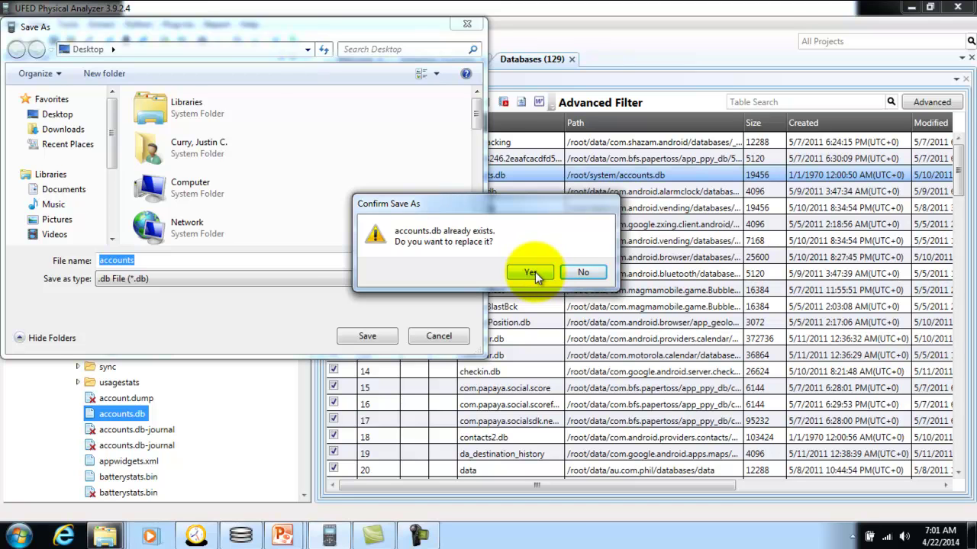
{"action": "left_click", "coordinate": [535, 271]}
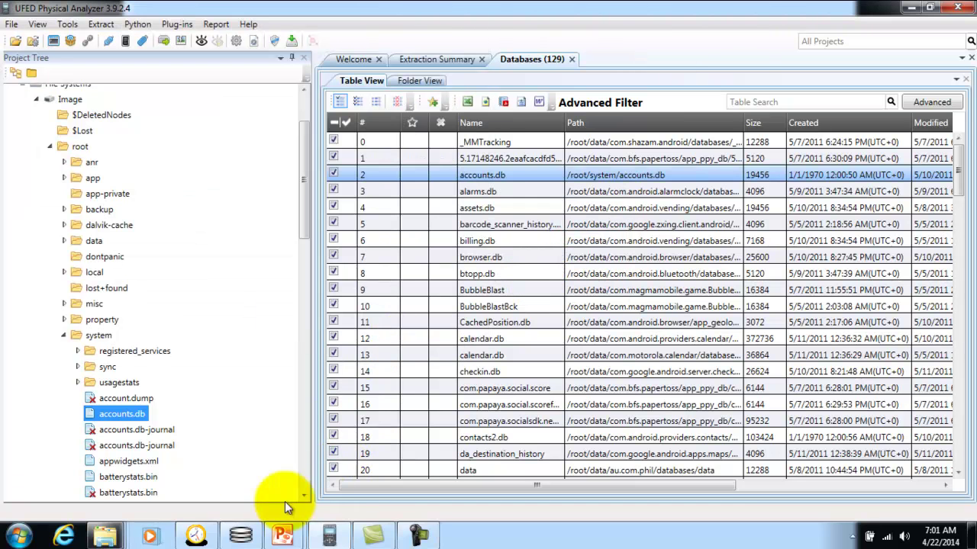
Step: Switch to SQLite Database Browser and open the exported accounts.db from the Desktop
{"action": "left_click", "coordinate": [241, 536]}
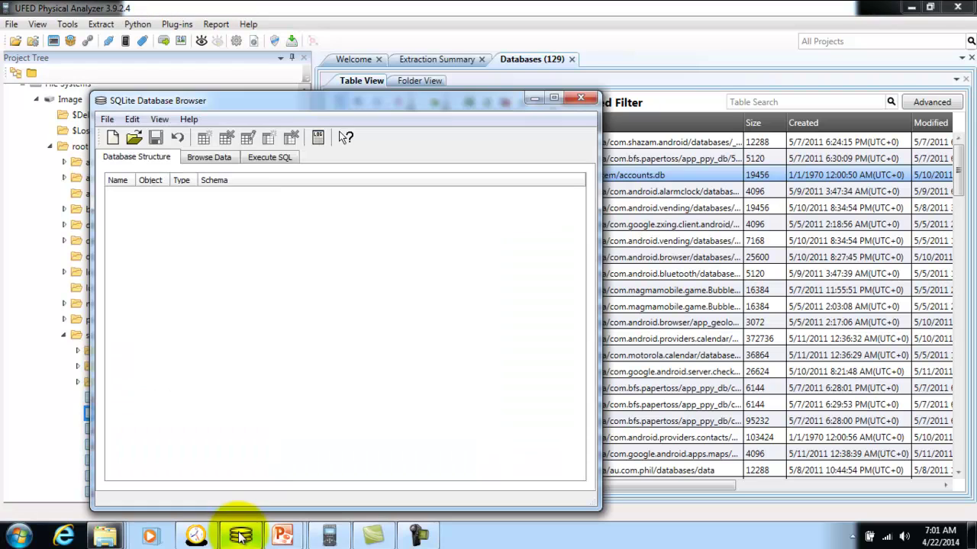
{"action": "left_click", "coordinate": [138, 142]}
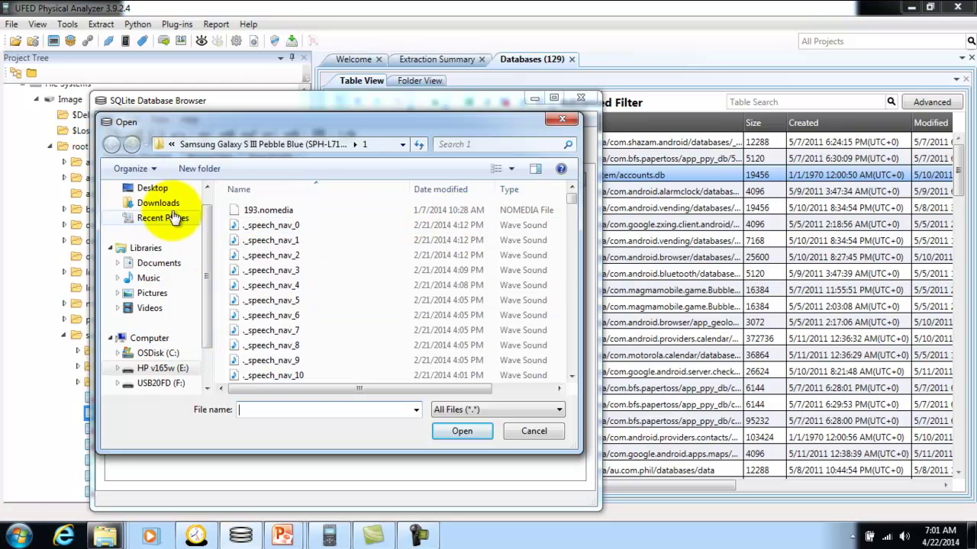
{"action": "left_click", "coordinate": [150, 189]}
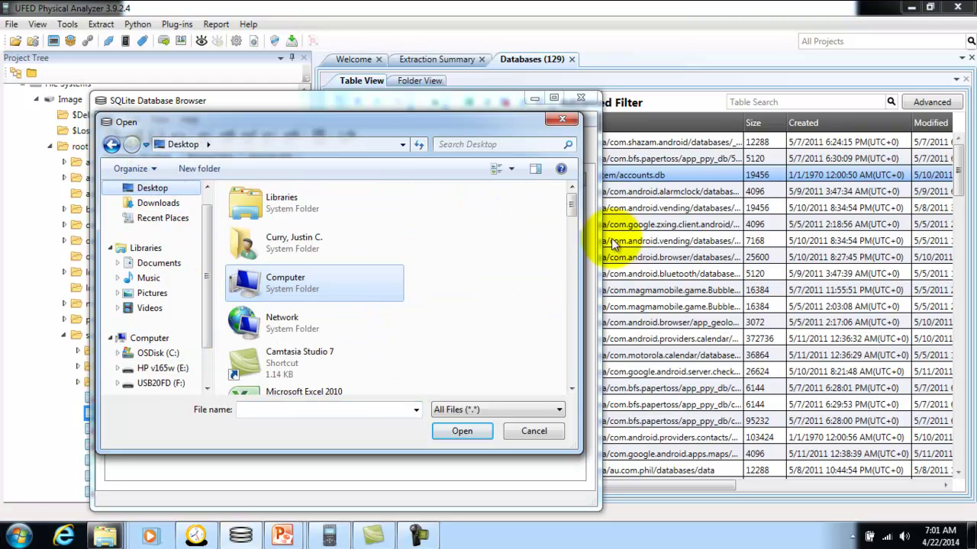
{"action": "left_click_drag", "start_coordinate": [565, 206], "coordinate": [566, 280]}
{"action": "left_click", "coordinate": [276, 216]}
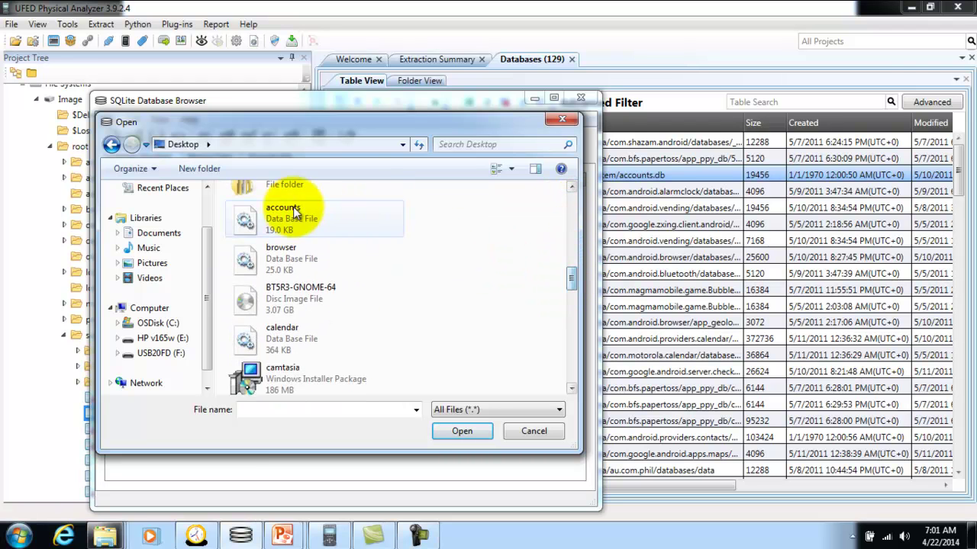
{"action": "left_click", "coordinate": [461, 431]}
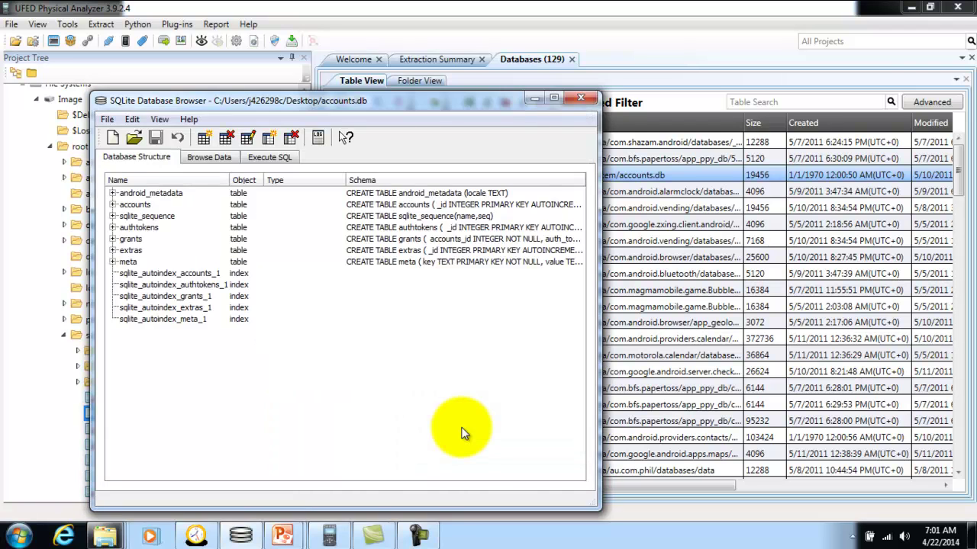
Step: Browse the records of the accounts table, widen its name column to read the entries, and return to UFED Physical Analyzer
{"action": "left_click", "coordinate": [204, 158]}
{"action": "left_click", "coordinate": [204, 183]}
{"action": "left_click", "coordinate": [194, 203]}
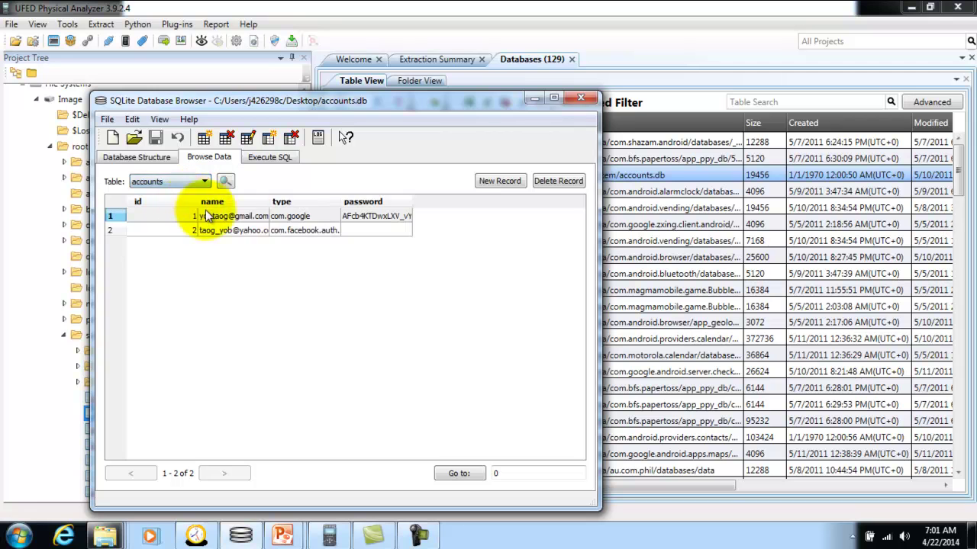
{"action": "left_click", "coordinate": [279, 200]}
{"action": "left_click_drag", "start_coordinate": [279, 201], "coordinate": [307, 201]}
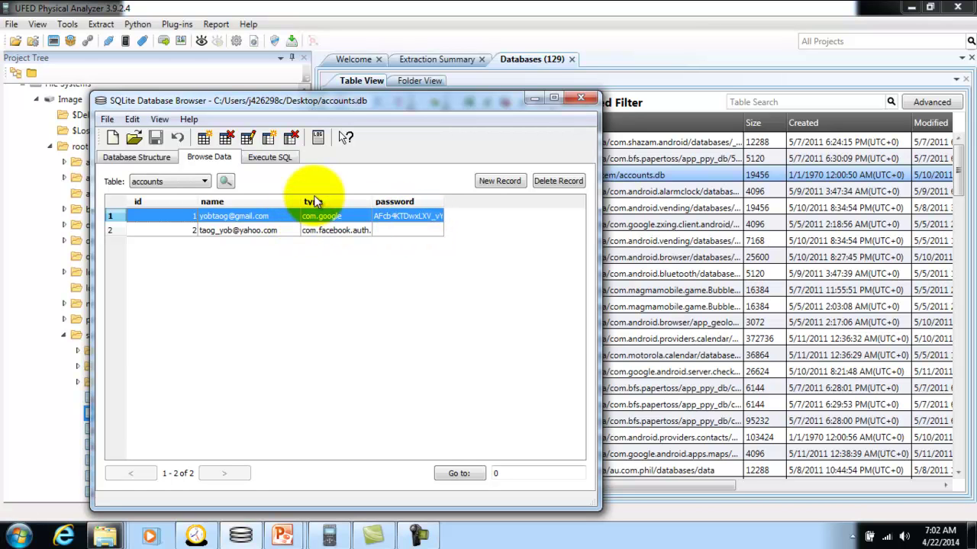
{"action": "left_click", "coordinate": [580, 97]}
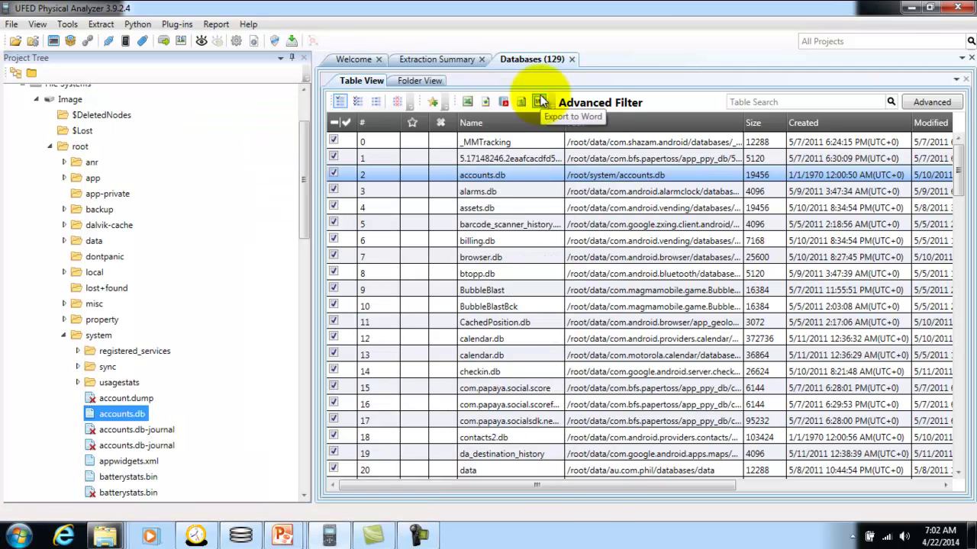
Step: Locate browser.db in the file system tree and save it to the Desktop, replacing the existing copy
{"action": "left_click", "coordinate": [485, 260]}
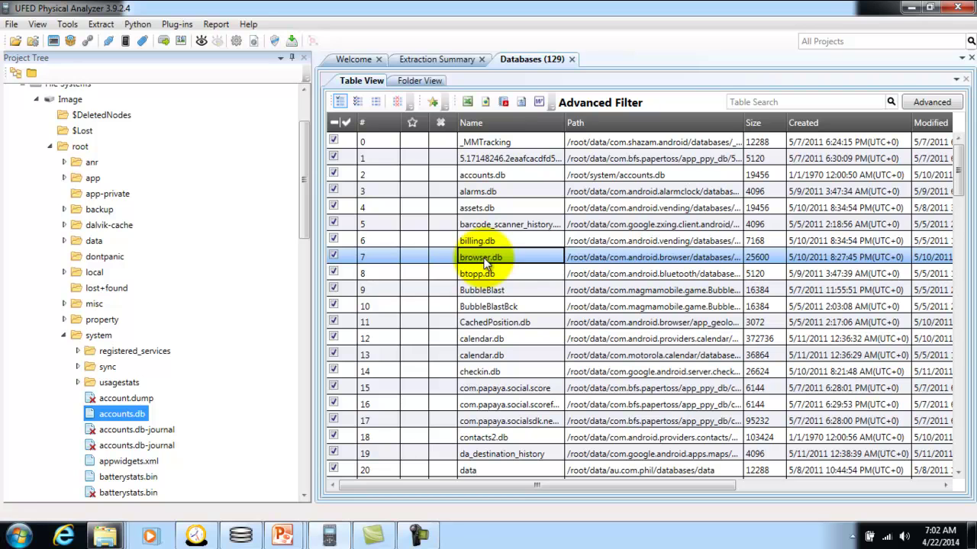
{"action": "right_click", "coordinate": [485, 262]}
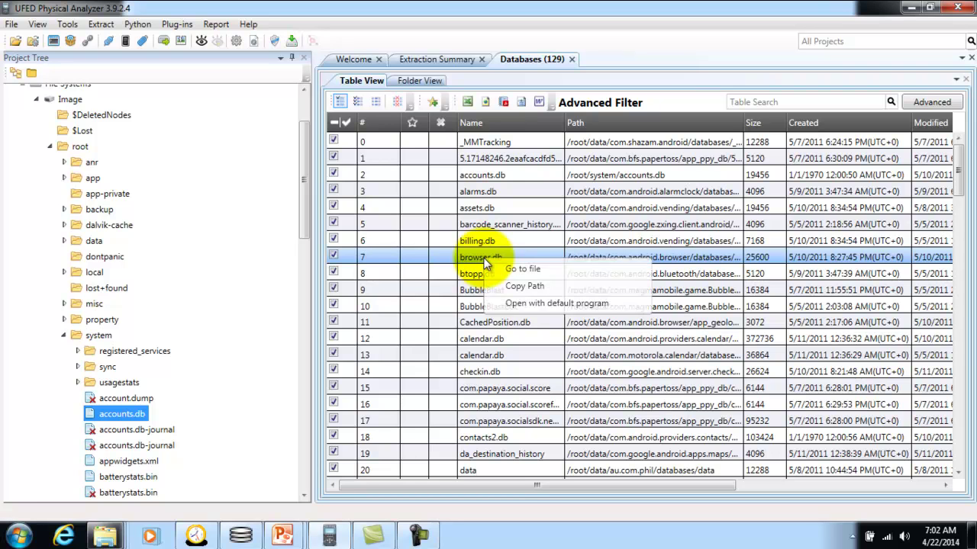
{"action": "left_click", "coordinate": [522, 270]}
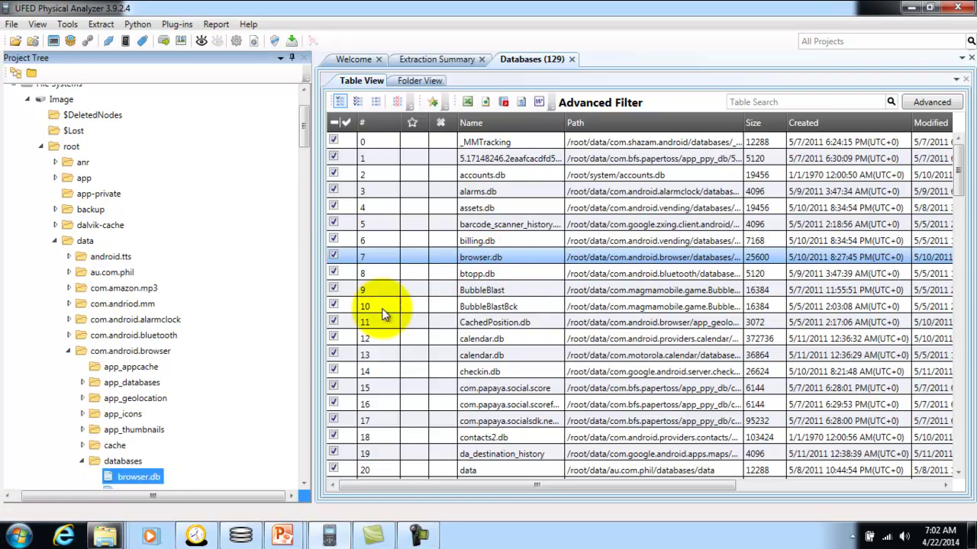
{"action": "right_click", "coordinate": [143, 479]}
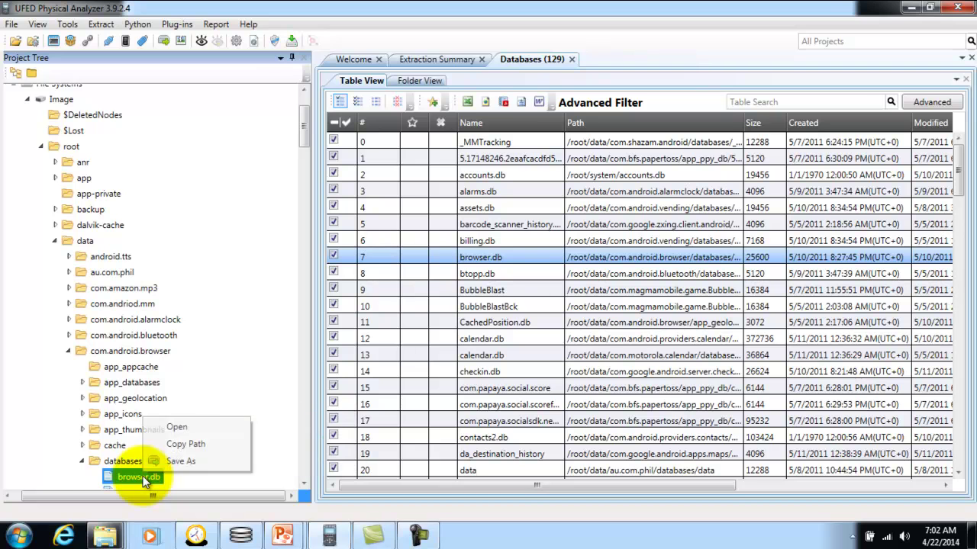
{"action": "left_click", "coordinate": [181, 461]}
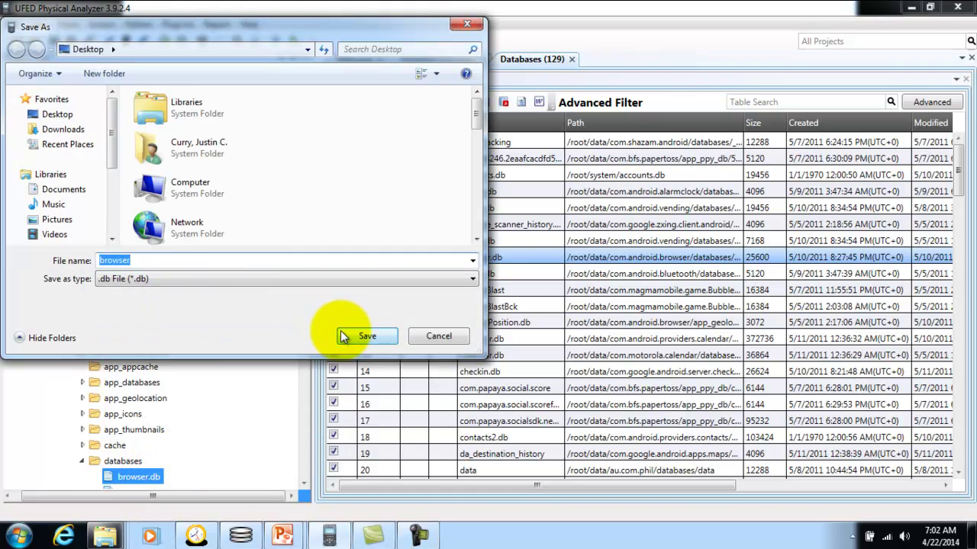
{"action": "left_click", "coordinate": [361, 336]}
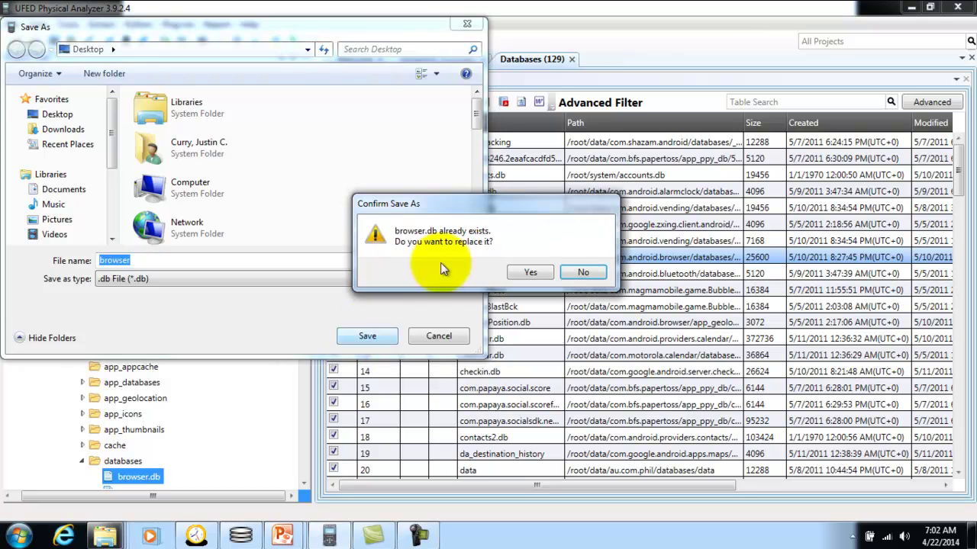
{"action": "left_click", "coordinate": [544, 270]}
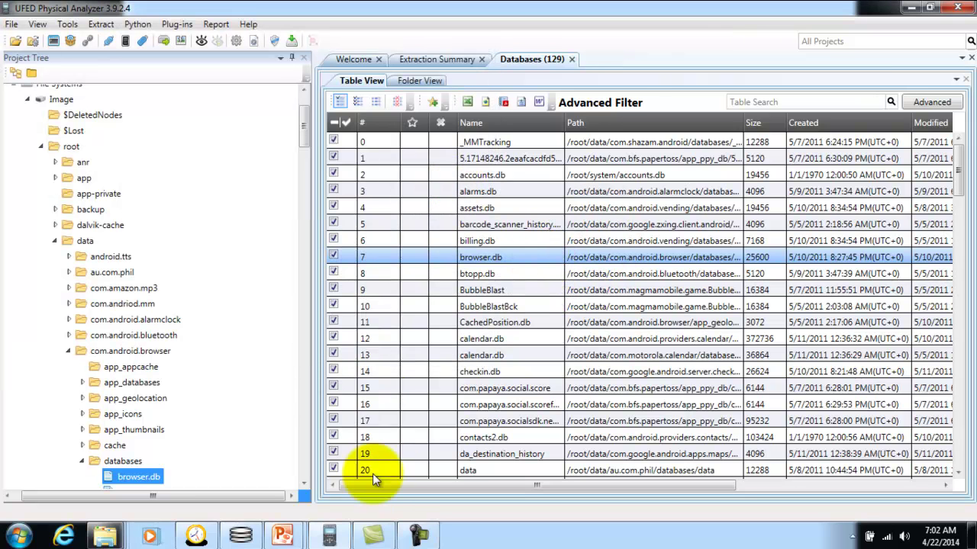
Step: Switch to SQLite Database Browser and open the exported browser.db from the Desktop
{"action": "left_click", "coordinate": [239, 535]}
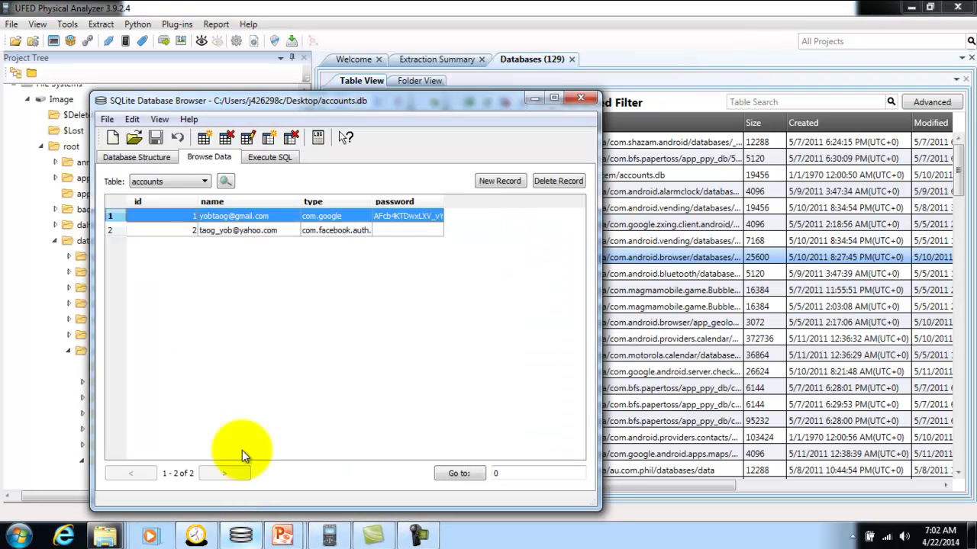
{"action": "left_click", "coordinate": [141, 141]}
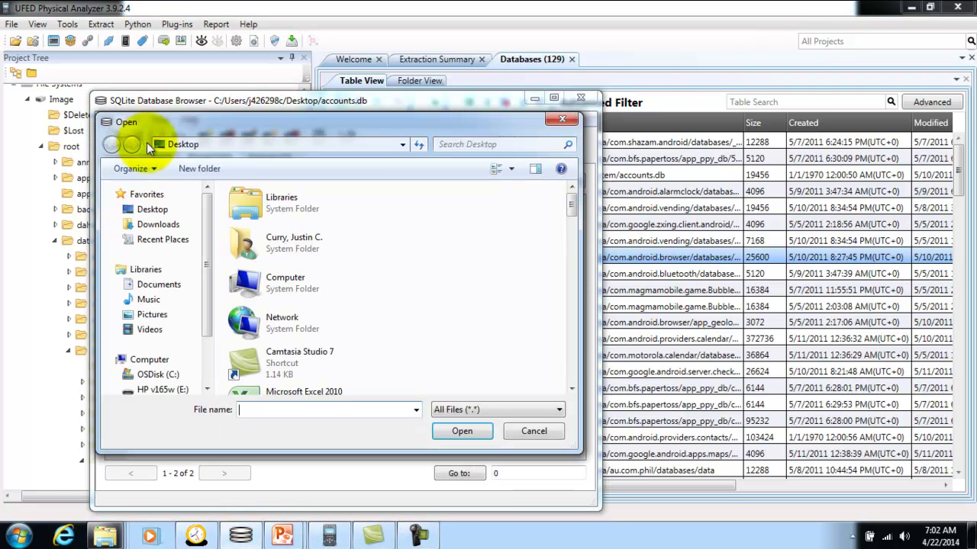
{"action": "left_click", "coordinate": [293, 286]}
{"action": "type", "text": "browser"}
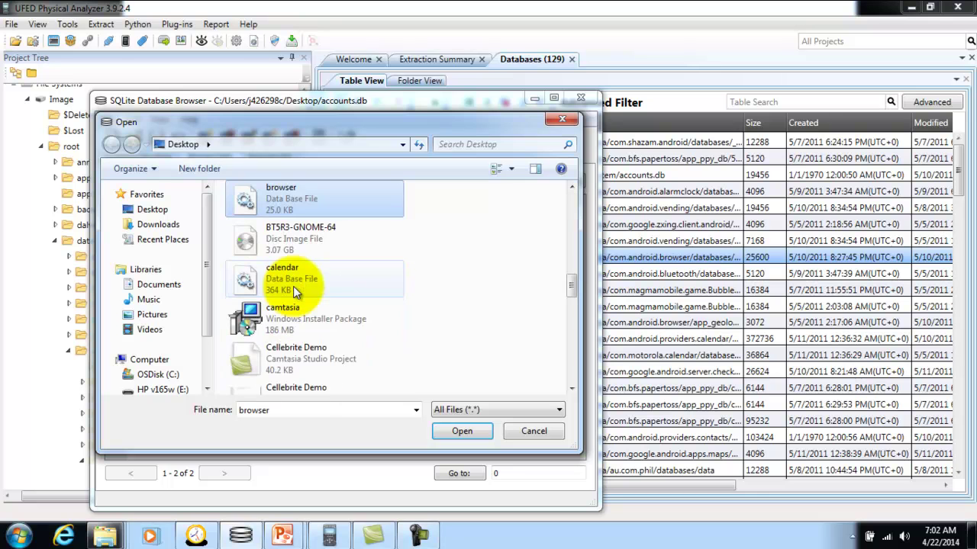
{"action": "left_click", "coordinate": [449, 433]}
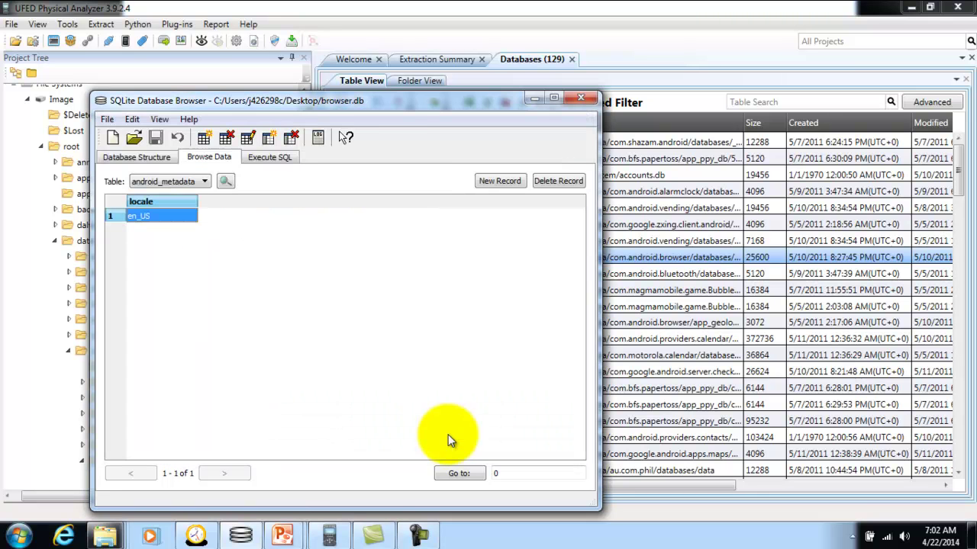
Step: Browse the last records of the bookmarks table, widening the title and url columns and the window to read the entries
{"action": "left_click", "coordinate": [206, 182]}
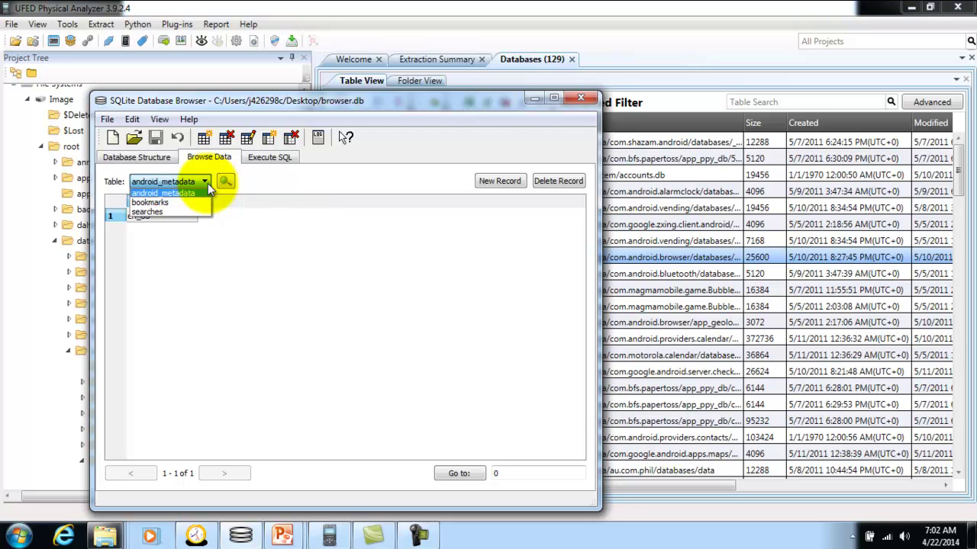
{"action": "left_click", "coordinate": [197, 205]}
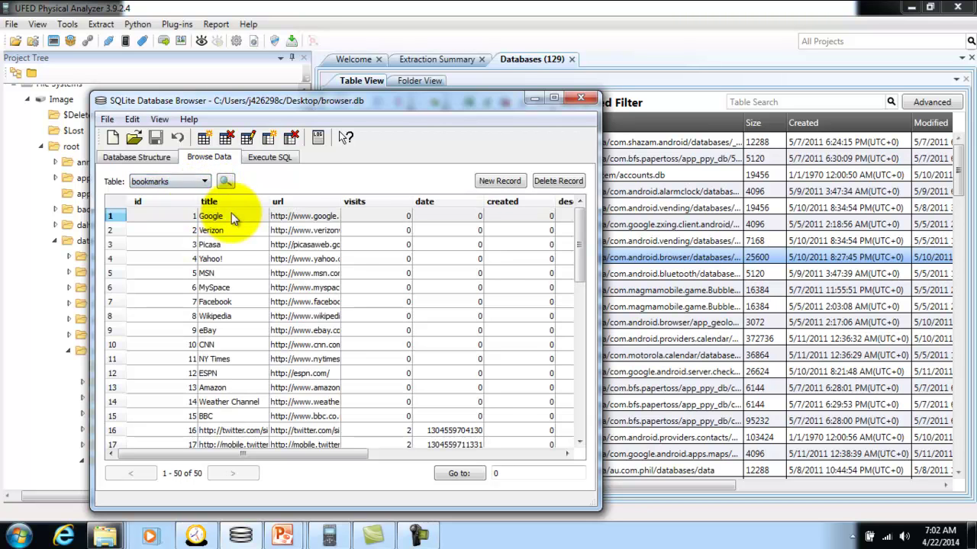
{"action": "left_click_drag", "start_coordinate": [580, 262], "coordinate": [581, 419]}
{"action": "left_click_drag", "start_coordinate": [269, 201], "coordinate": [300, 203]}
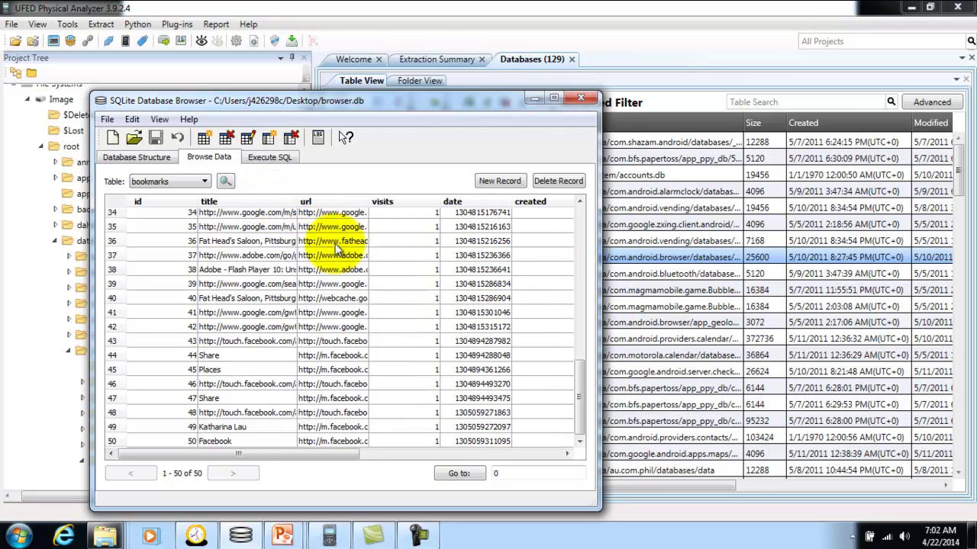
{"action": "left_click", "coordinate": [264, 429]}
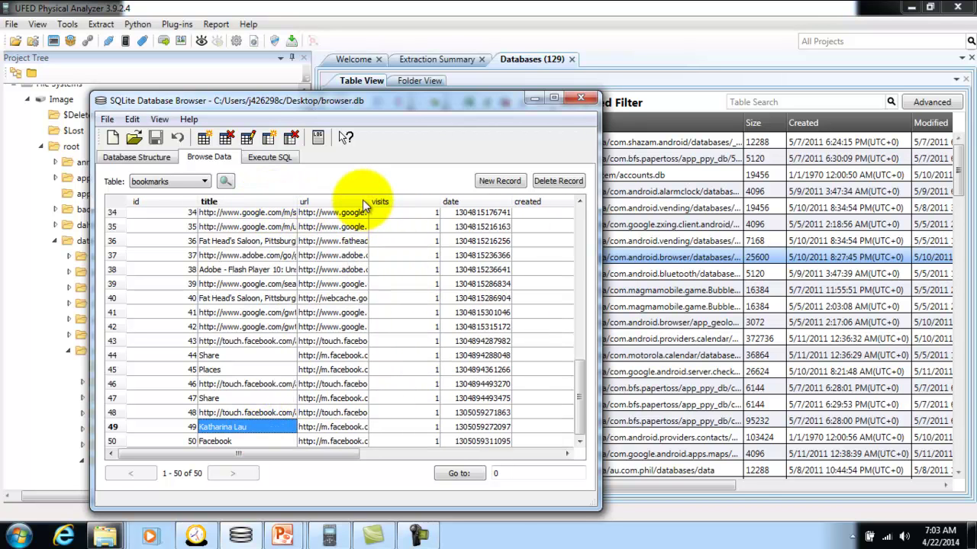
{"action": "left_click_drag", "start_coordinate": [370, 200], "coordinate": [441, 202]}
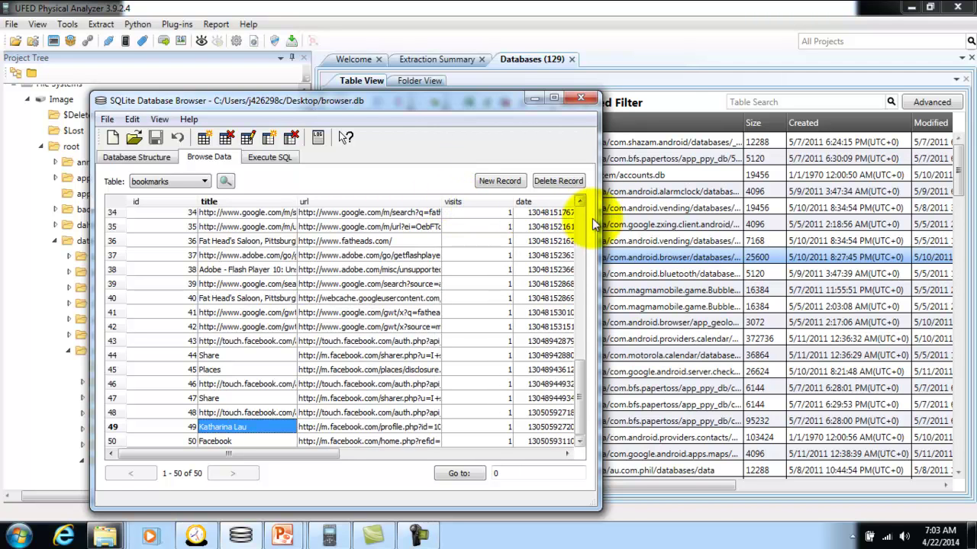
{"action": "left_click_drag", "start_coordinate": [600, 218], "coordinate": [717, 213]}
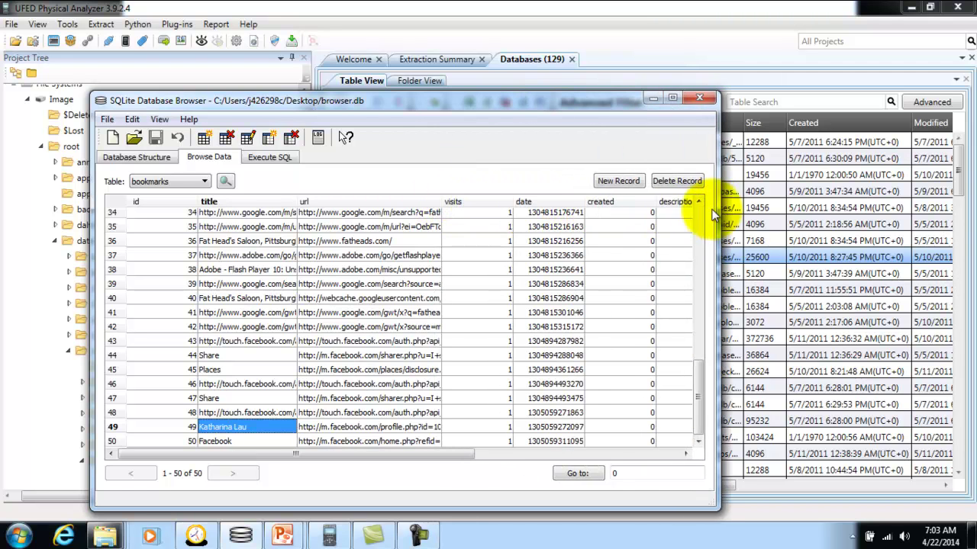
Step: Open the date cell of bookmarks record 49 and copy its full timestamp value
{"action": "double_click", "coordinate": [551, 425]}
{"action": "left_click_drag", "start_coordinate": [351, 194], "coordinate": [238, 187]}
{"action": "right_click", "coordinate": [300, 188]}
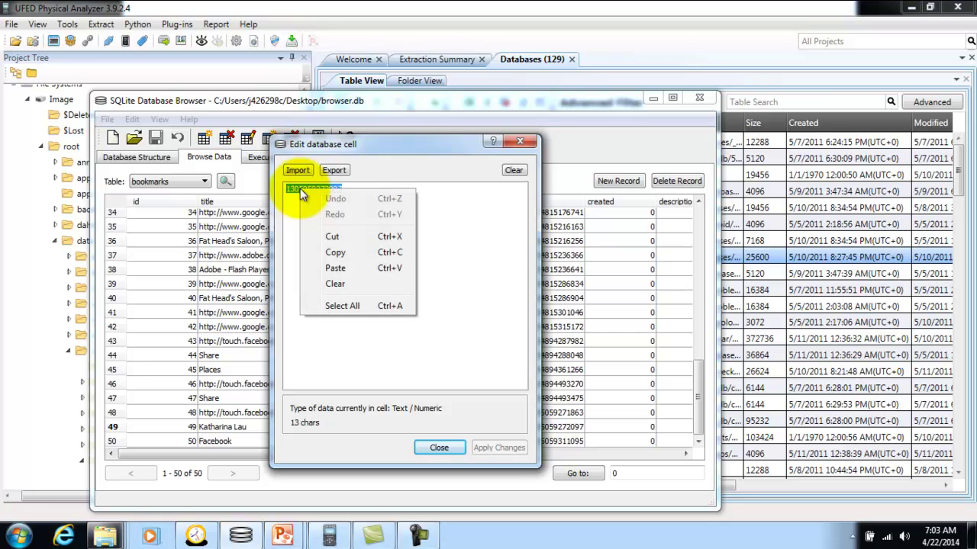
{"action": "left_click", "coordinate": [344, 253]}
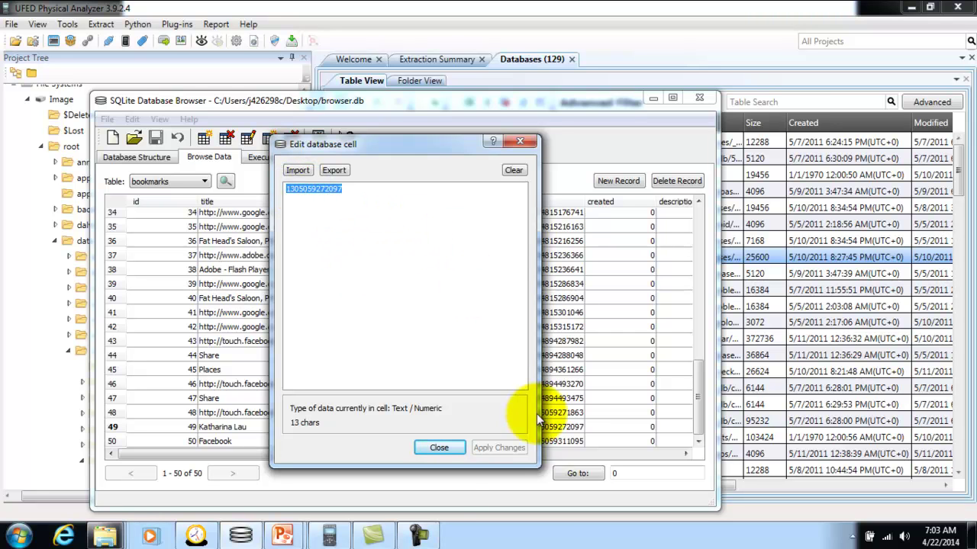
{"action": "left_click", "coordinate": [196, 534]}
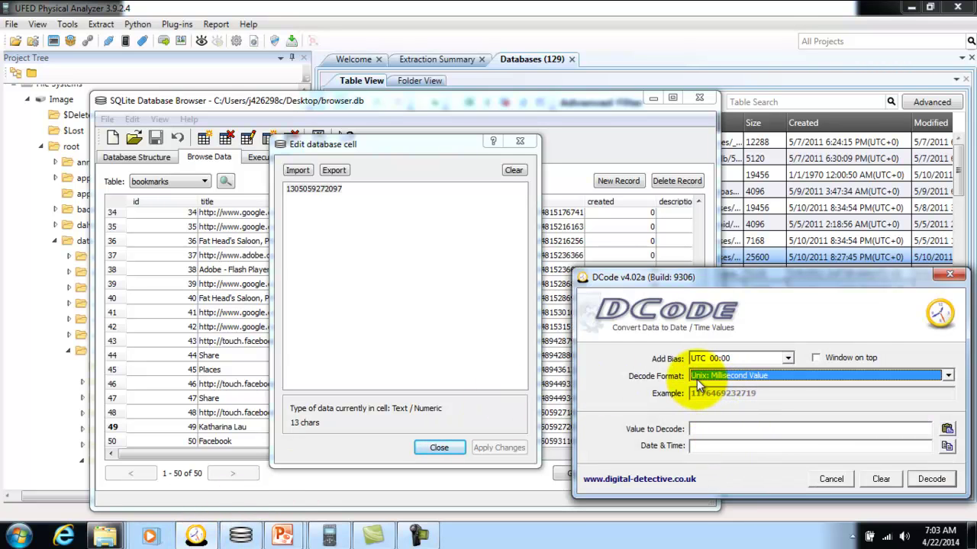
{"action": "left_click", "coordinate": [694, 429]}
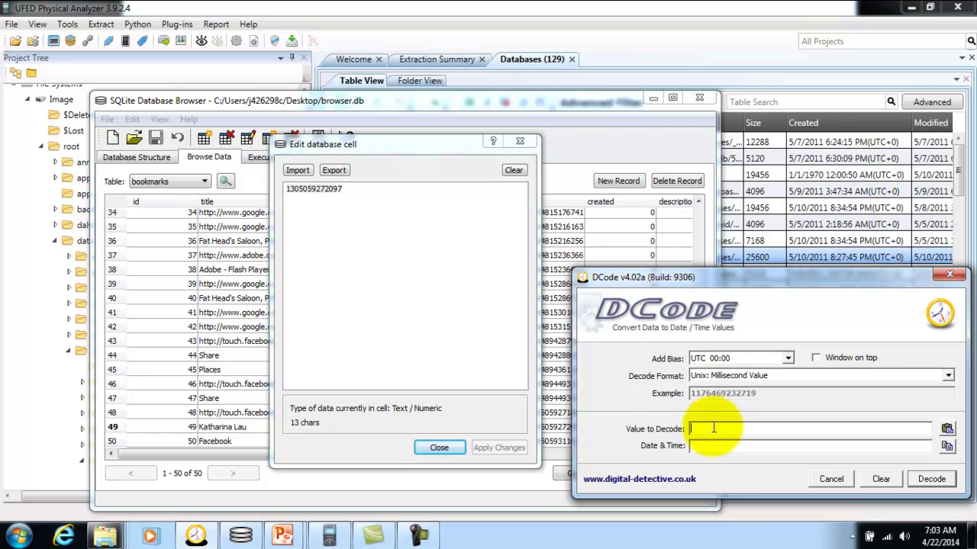
{"action": "right_click", "coordinate": [707, 431]}
{"action": "left_click", "coordinate": [743, 296]}
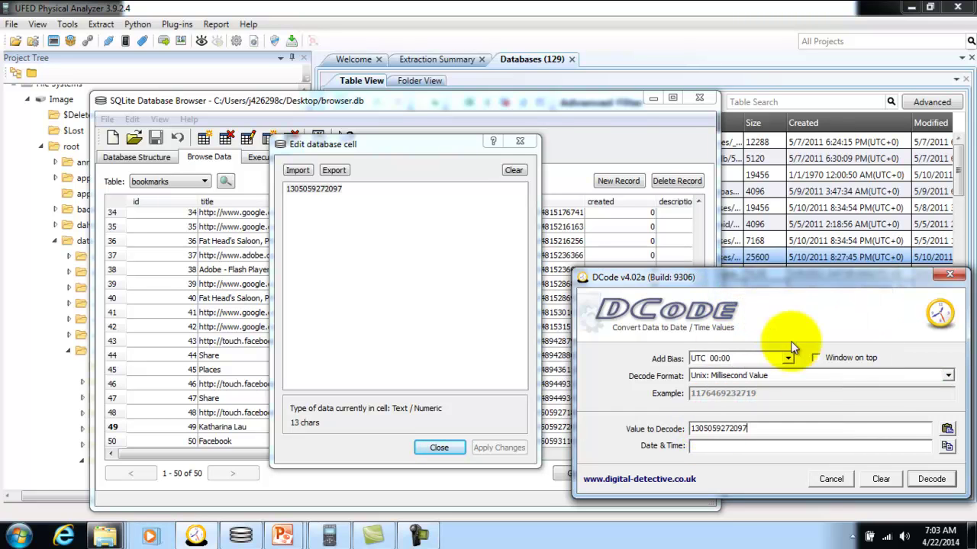
{"action": "left_click", "coordinate": [920, 481]}
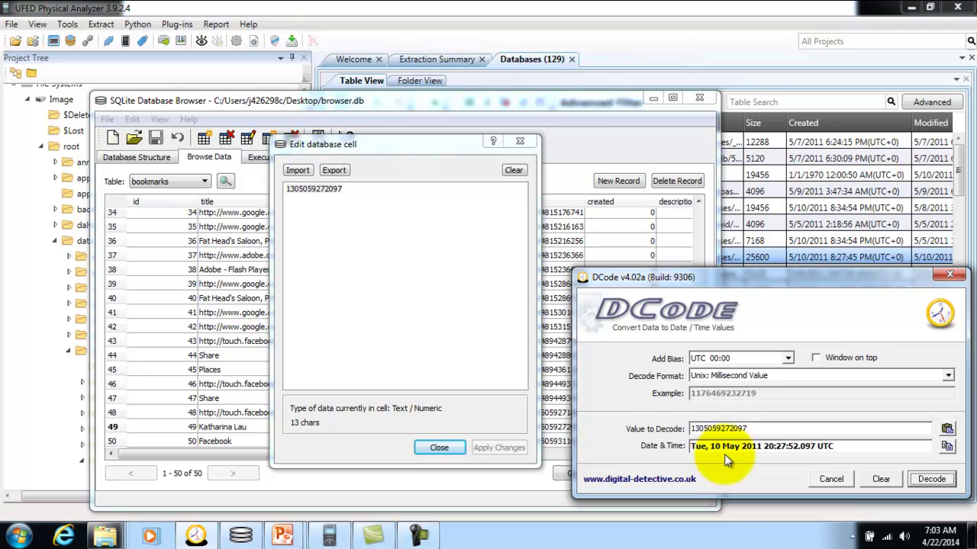
Step: Return to UFED Physical Analyzer, collapse the Image file system, and view the analyzed Web Bookmarks and Web History
{"action": "left_click", "coordinate": [725, 31]}
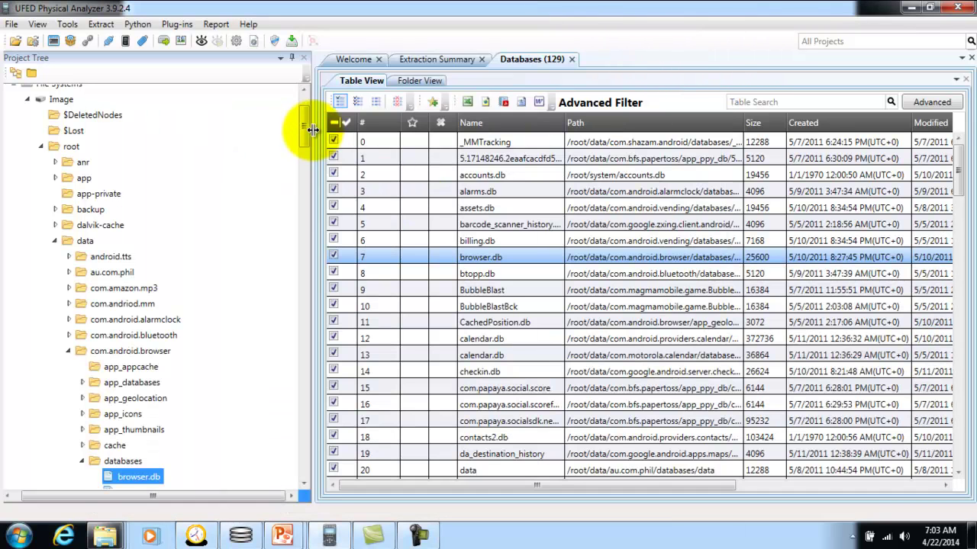
{"action": "left_click_drag", "start_coordinate": [305, 129], "coordinate": [301, 106]}
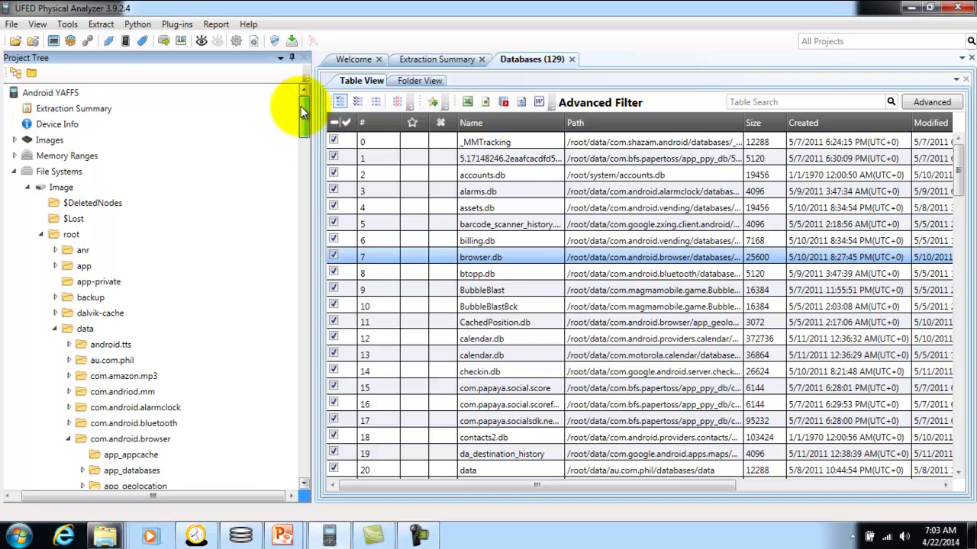
{"action": "left_click", "coordinate": [29, 187]}
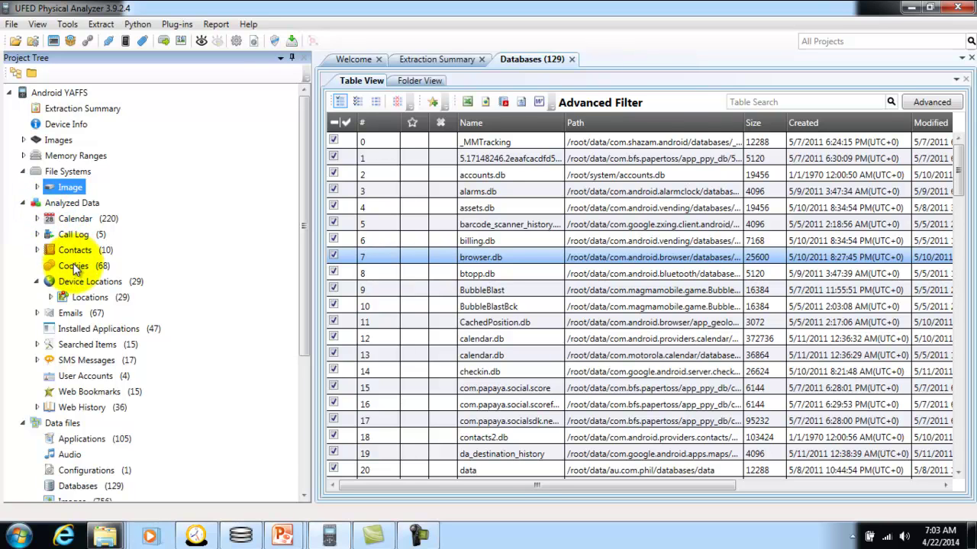
{"action": "left_click", "coordinate": [115, 392]}
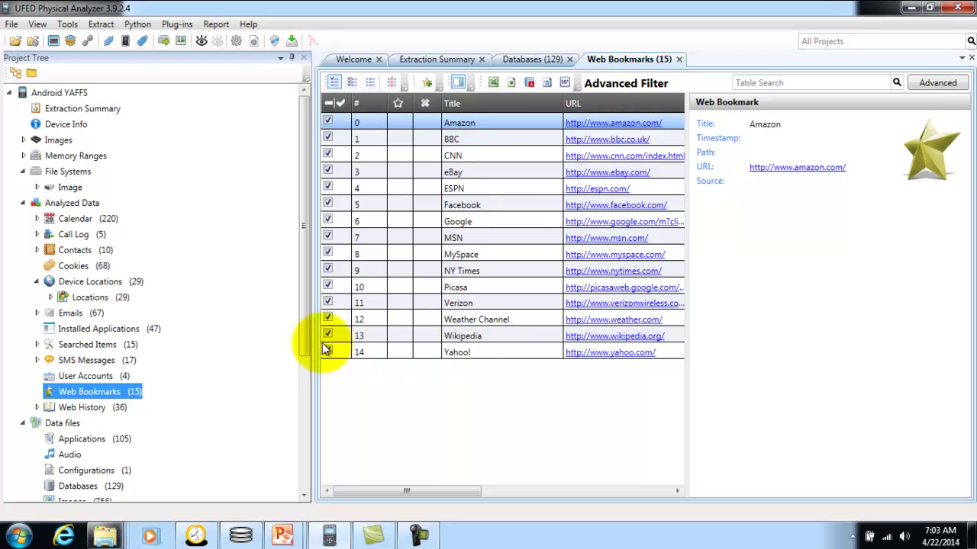
{"action": "left_click", "coordinate": [84, 408]}
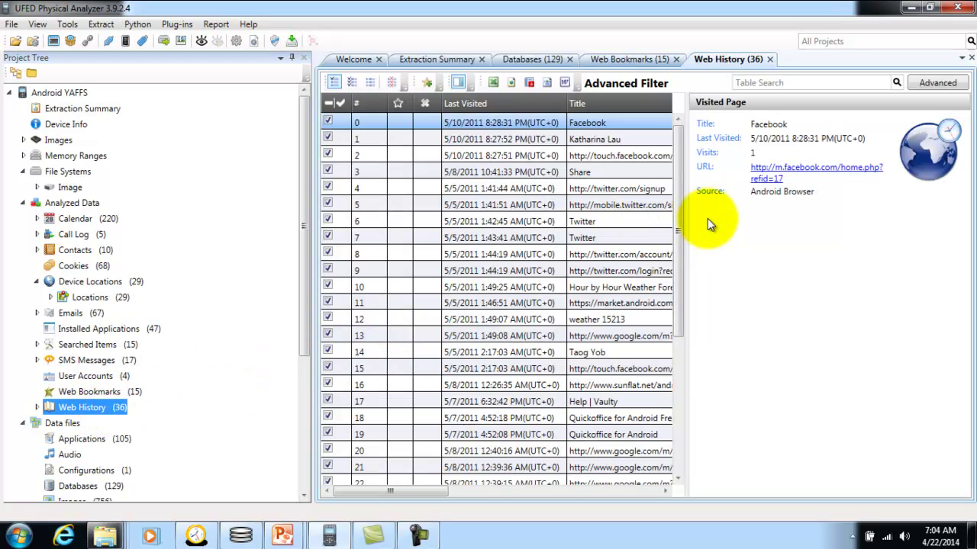
Step: Widen the Web History list and compare entry 1's last visited time with the date decoded in DCode
{"action": "left_click_drag", "start_coordinate": [688, 216], "coordinate": [893, 217]}
{"action": "left_click", "coordinate": [508, 139]}
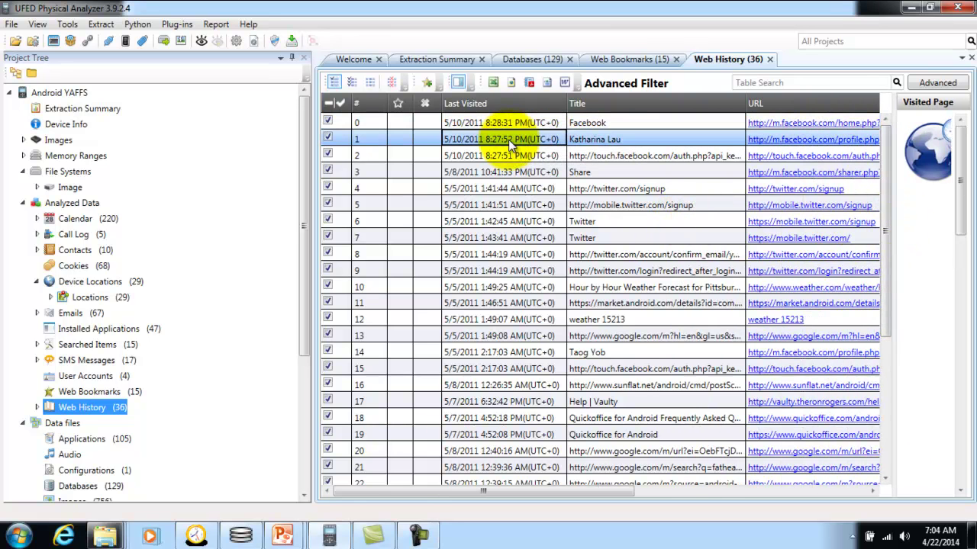
{"action": "mouse_move", "coordinate": [283, 536]}
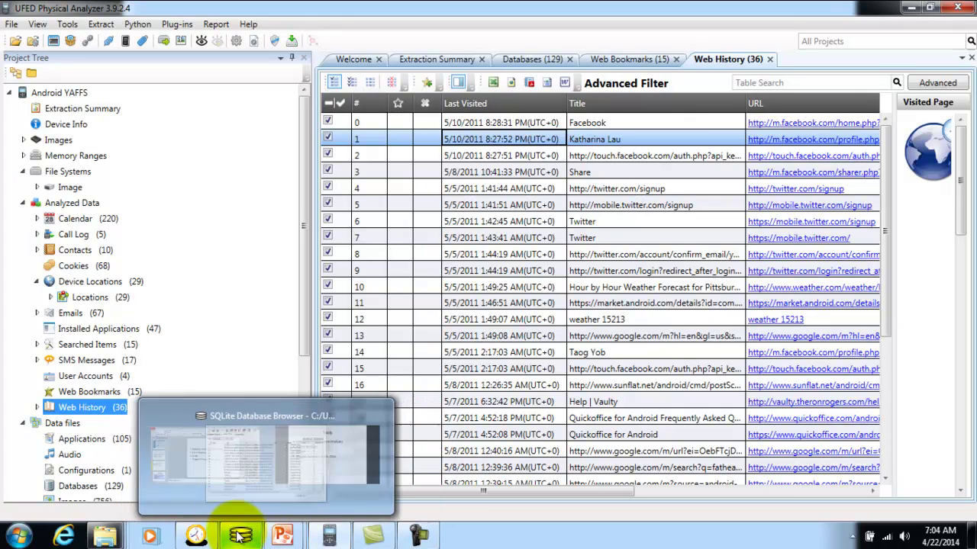
{"action": "left_click", "coordinate": [196, 536]}
{"action": "left_click_drag", "start_coordinate": [682, 277], "coordinate": [509, 162]}
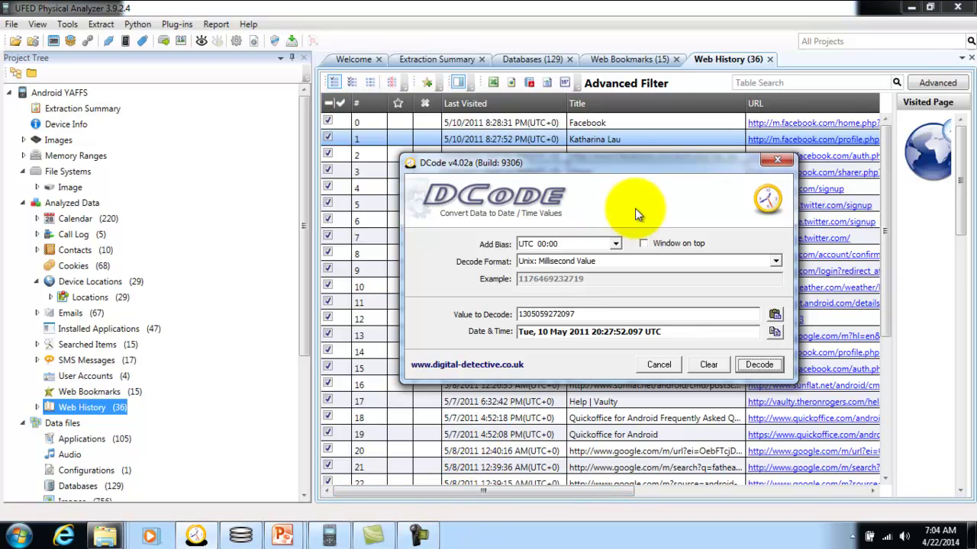
{"action": "left_click_drag", "start_coordinate": [663, 174], "coordinate": [754, 258]}
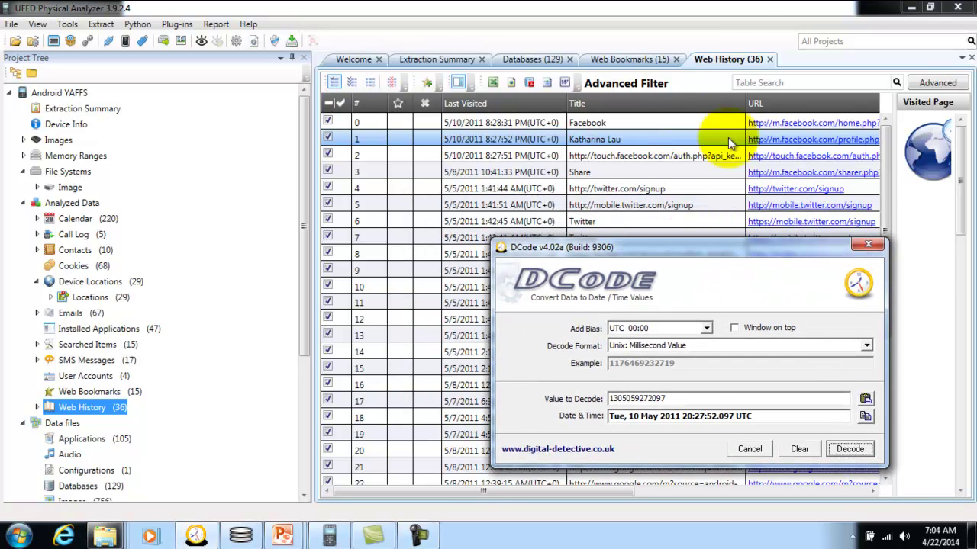
Step: Return to the Databases list in UFED Physical Analyzer and locate EmailProvider.db in the file system tree
{"action": "left_click", "coordinate": [728, 29]}
{"action": "left_click", "coordinate": [534, 59]}
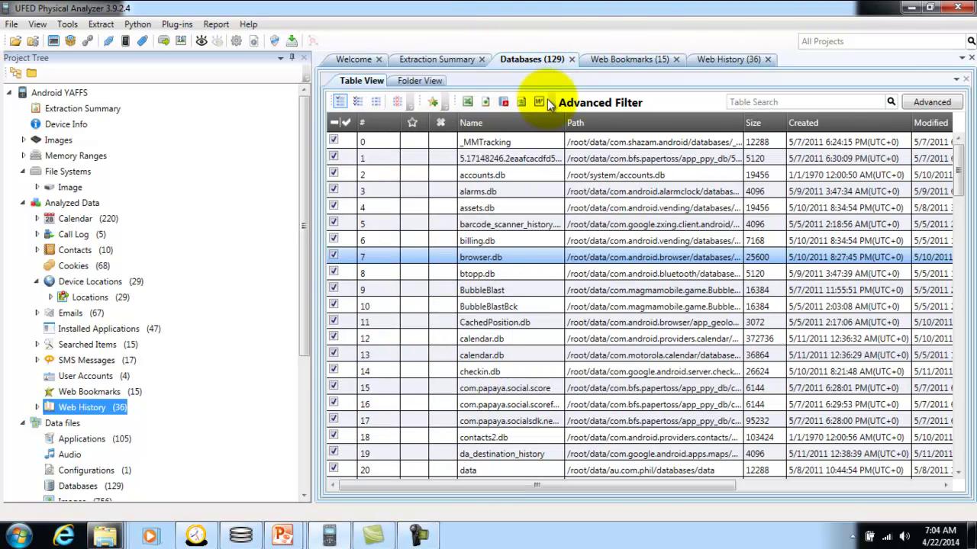
{"action": "left_click", "coordinate": [507, 421]}
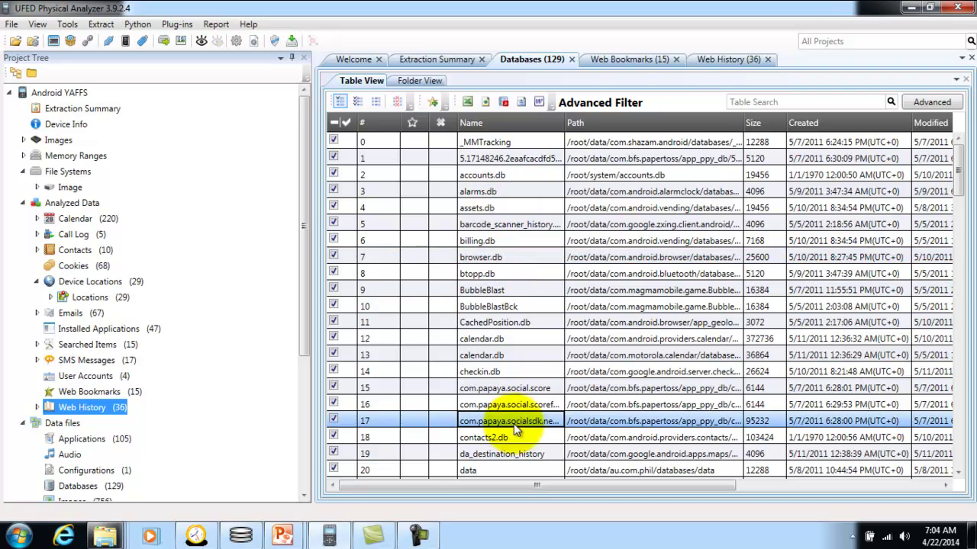
{"action": "scroll", "coordinate": [519, 422], "scroll_direction": "down", "scroll_amount": 3}
{"action": "left_click", "coordinate": [516, 373]}
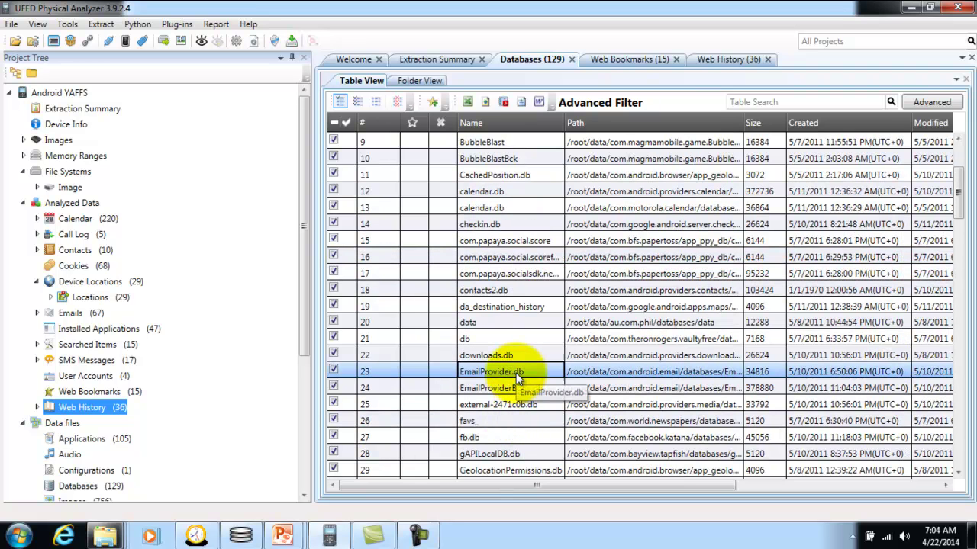
{"action": "right_click", "coordinate": [500, 372]}
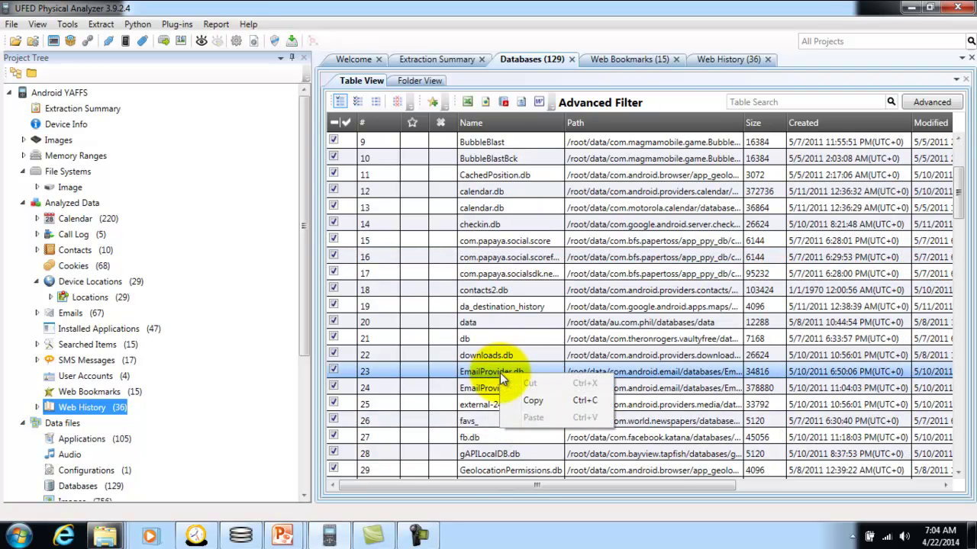
{"action": "right_click", "coordinate": [406, 373]}
{"action": "left_click", "coordinate": [436, 386]}
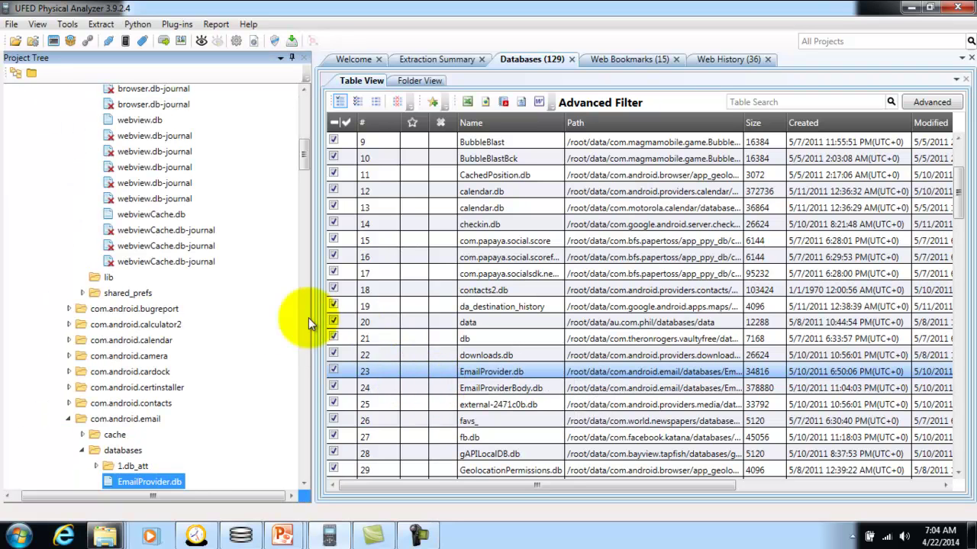
Step: Save EmailProvider.db from the com.android.email databases folder to the Desktop, replacing the existing copy
{"action": "right_click", "coordinate": [151, 481]}
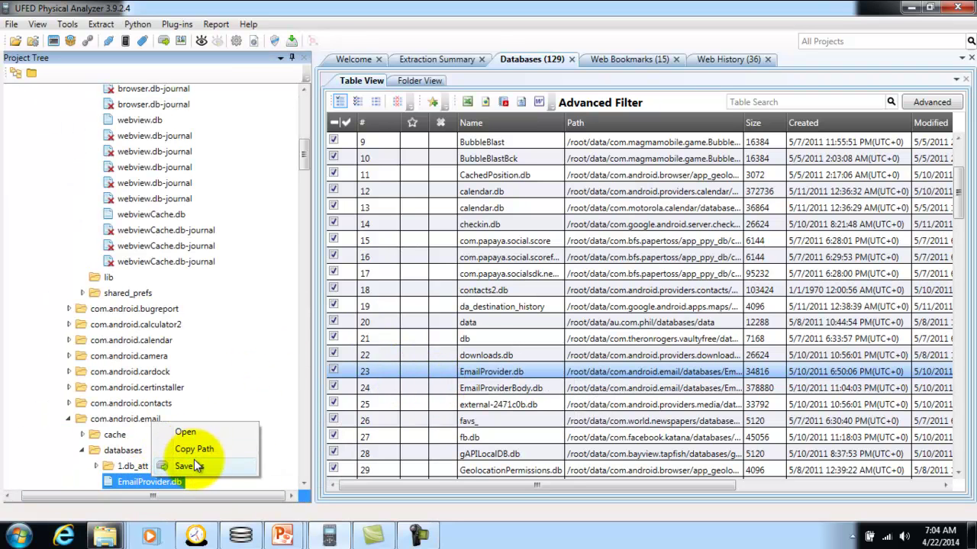
{"action": "left_click", "coordinate": [194, 460]}
{"action": "left_click", "coordinate": [364, 333]}
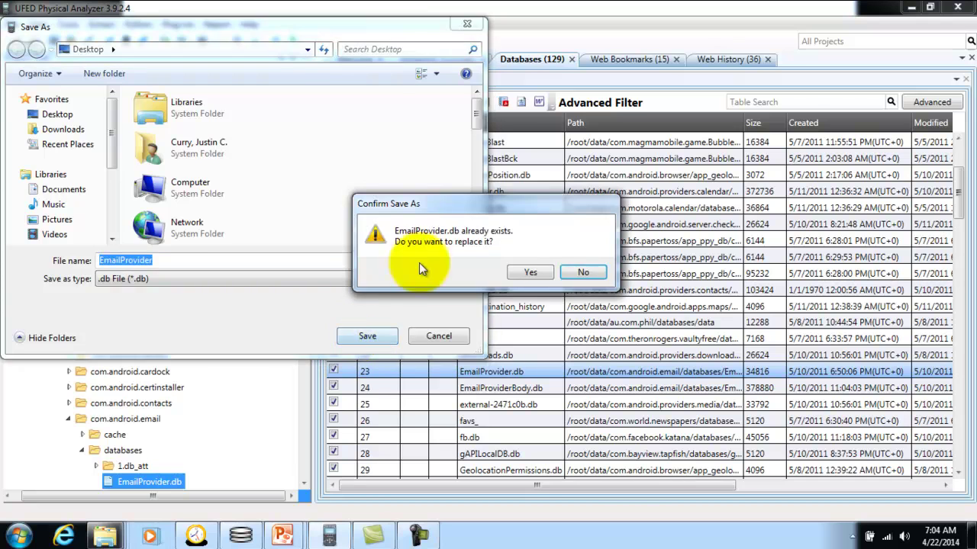
{"action": "left_click", "coordinate": [531, 271]}
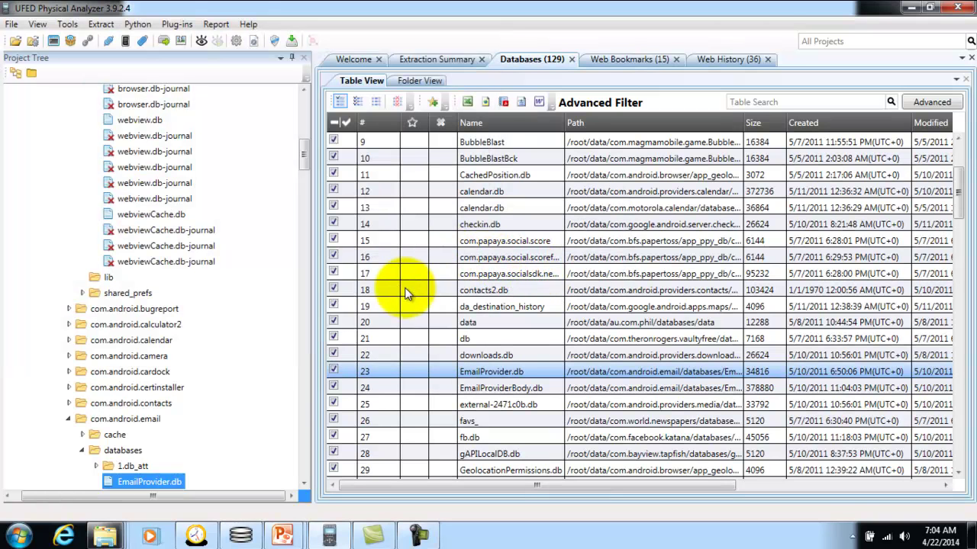
Step: Switch to SQLite Database Browser, close the cell editor, and open the EmailProvider database from the Desktop
{"action": "left_click", "coordinate": [256, 530]}
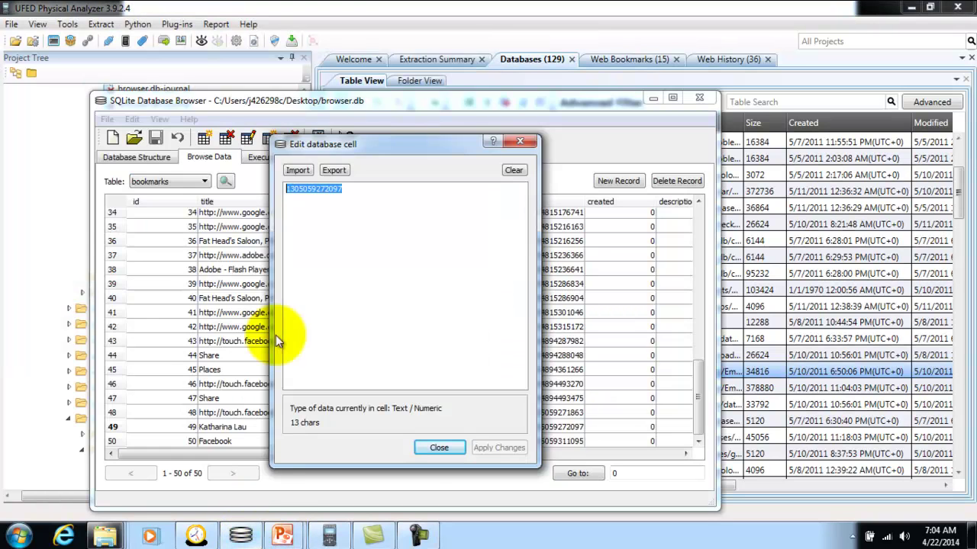
{"action": "left_click", "coordinate": [521, 140]}
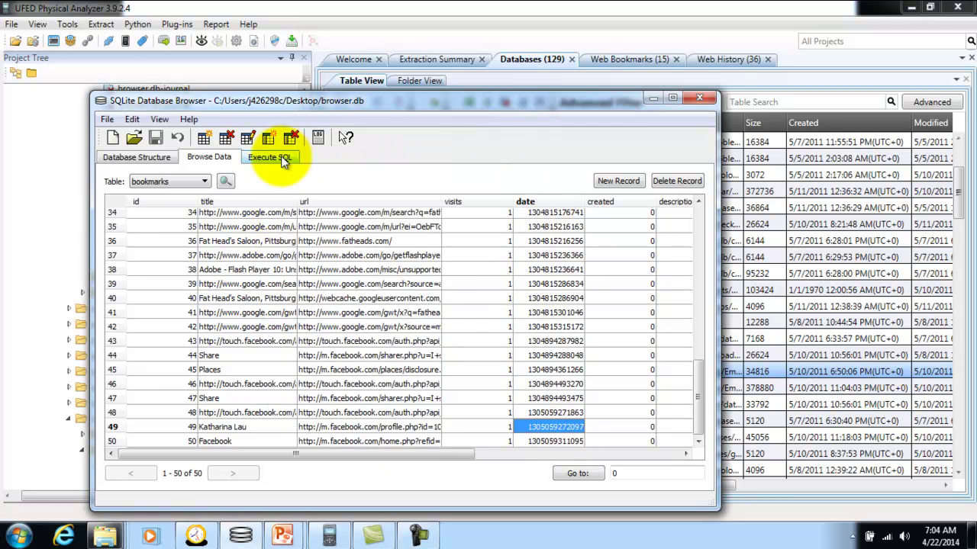
{"action": "left_click", "coordinate": [134, 140]}
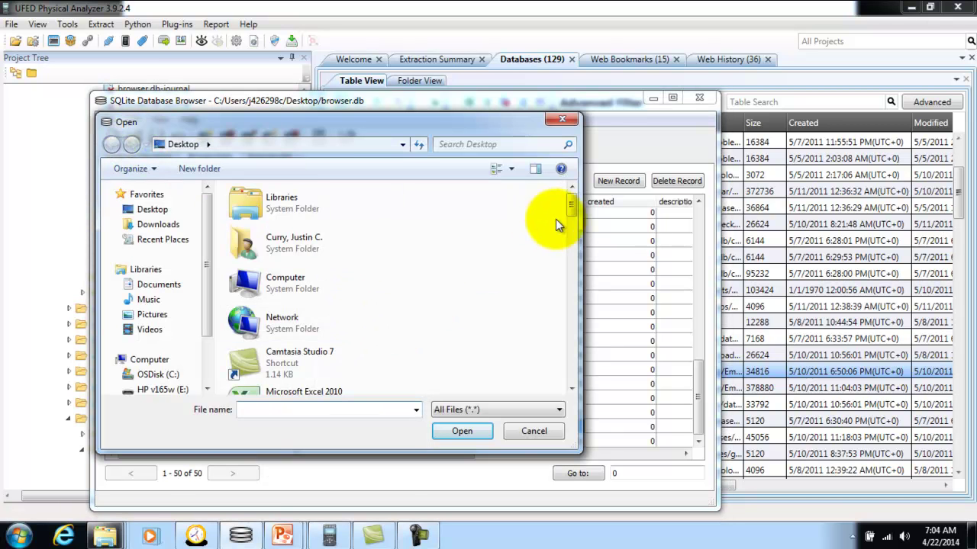
{"action": "left_click", "coordinate": [252, 369]}
{"action": "scroll", "coordinate": [253, 356], "scroll_direction": "down", "scroll_amount": 3}
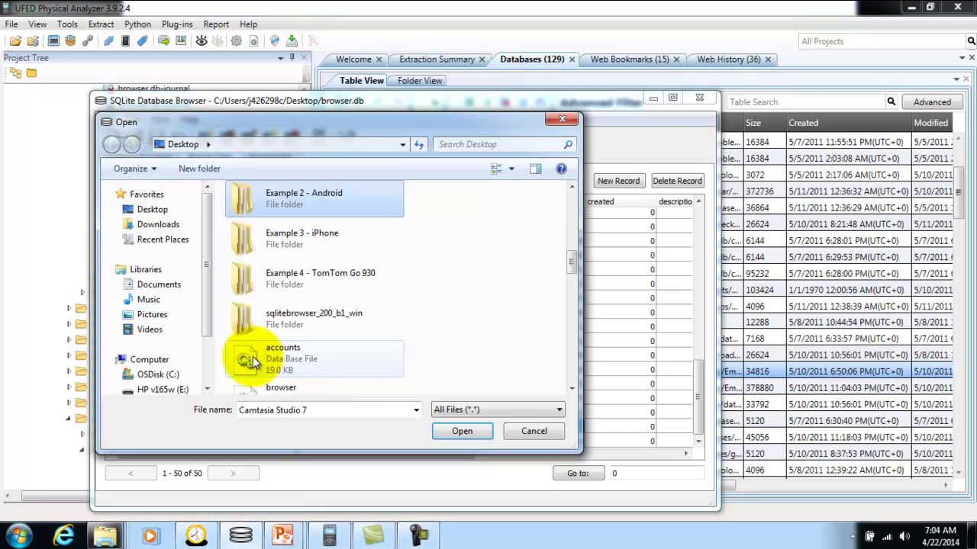
{"action": "left_click", "coordinate": [273, 360]}
{"action": "scroll", "coordinate": [323, 355], "scroll_direction": "down", "scroll_amount": 5}
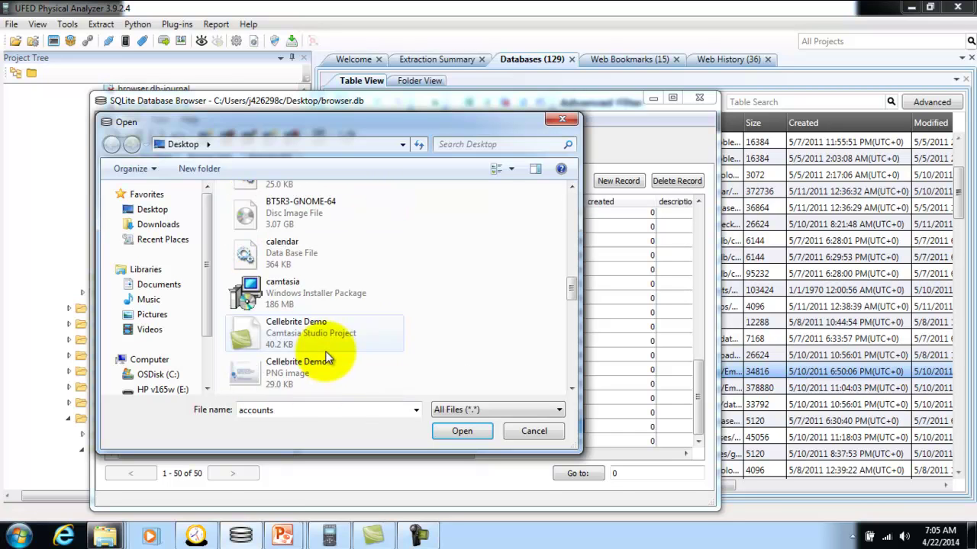
{"action": "scroll", "coordinate": [327, 355], "scroll_direction": "down", "scroll_amount": 8}
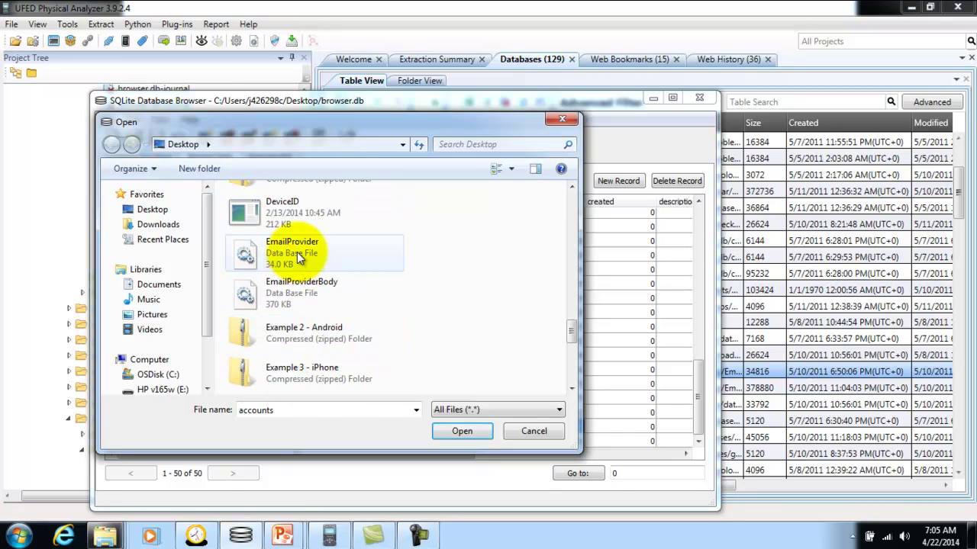
{"action": "left_click", "coordinate": [296, 252]}
{"action": "left_click", "coordinate": [462, 431]}
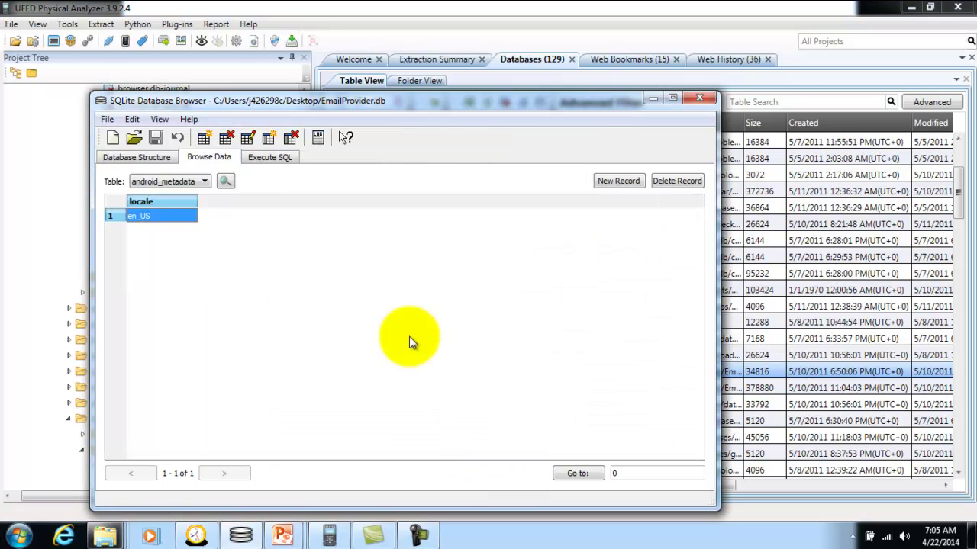
Step: Browse the Message table of EmailProvider.db down to its last records
{"action": "left_click", "coordinate": [195, 183]}
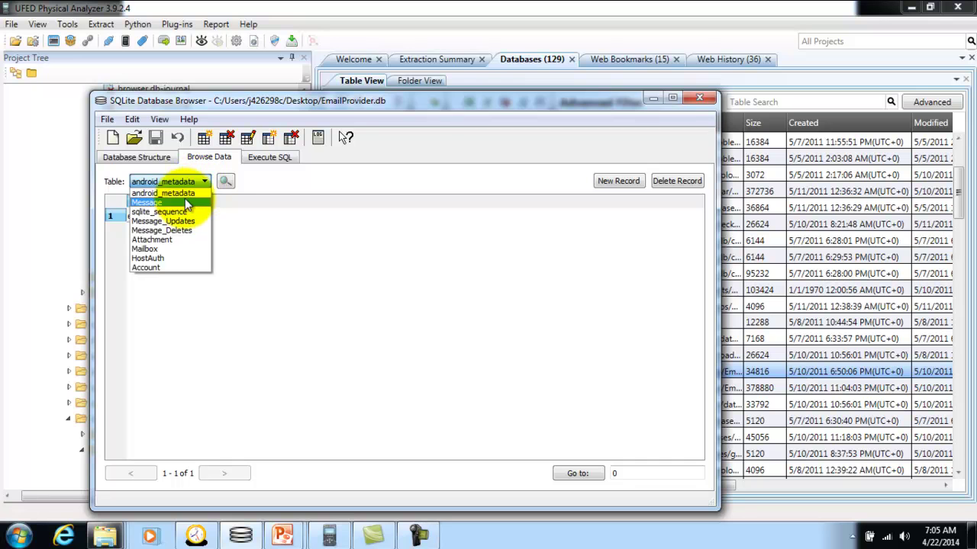
{"action": "left_click", "coordinate": [185, 199]}
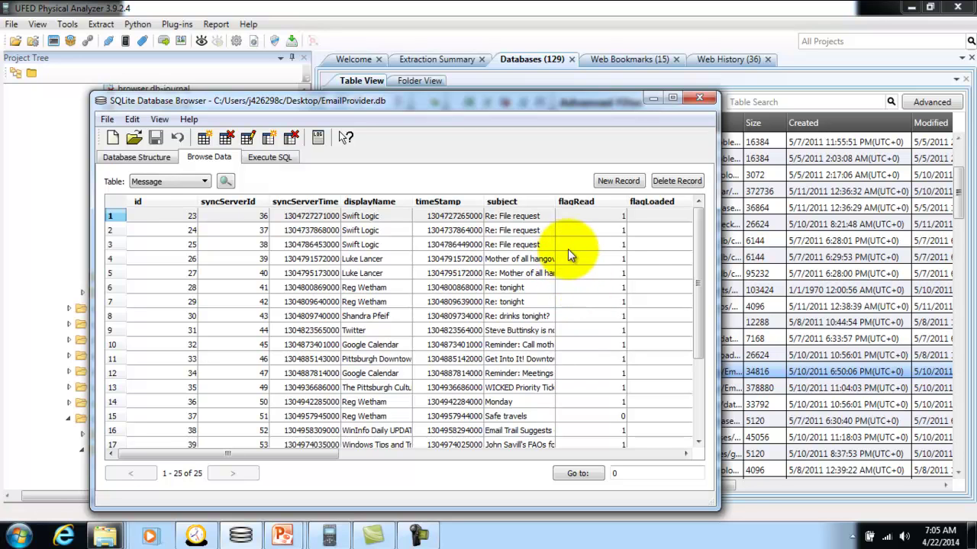
{"action": "left_click_drag", "start_coordinate": [702, 257], "coordinate": [707, 339]}
Step: Copy the timeStamp value of record 20, the "How is Atlanta" message, from its cell editor
{"action": "left_click", "coordinate": [460, 372]}
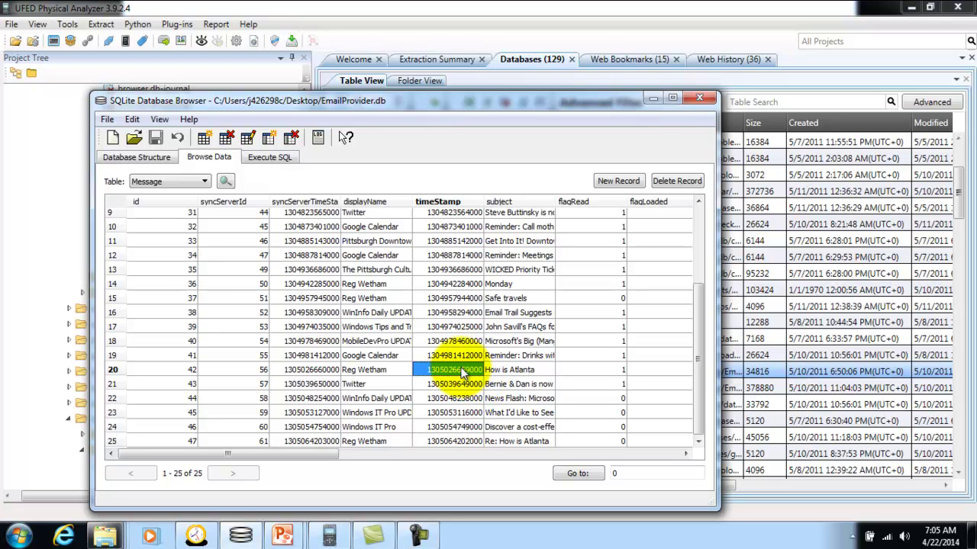
{"action": "double_click", "coordinate": [461, 372]}
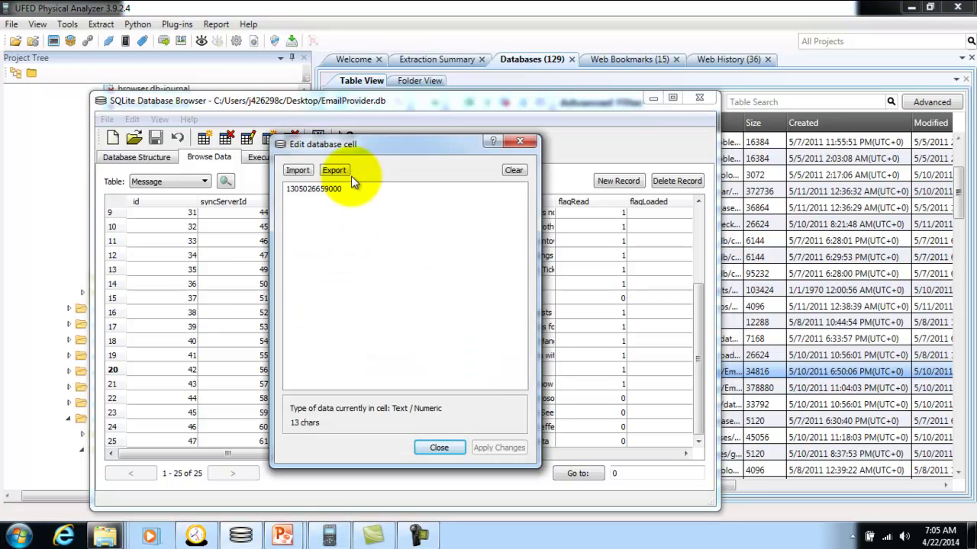
{"action": "left_click_drag", "start_coordinate": [341, 189], "coordinate": [303, 197]}
{"action": "right_click", "coordinate": [303, 197]}
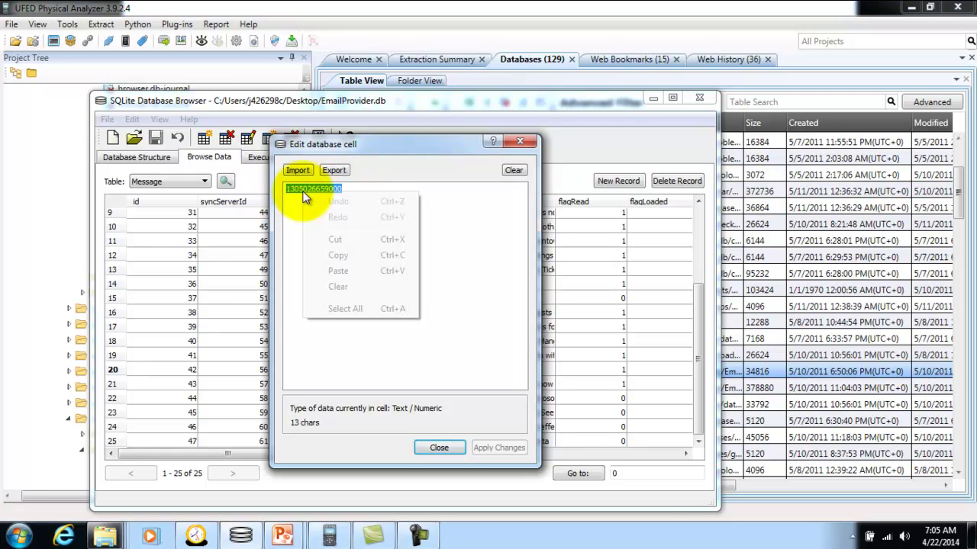
{"action": "left_click", "coordinate": [345, 255]}
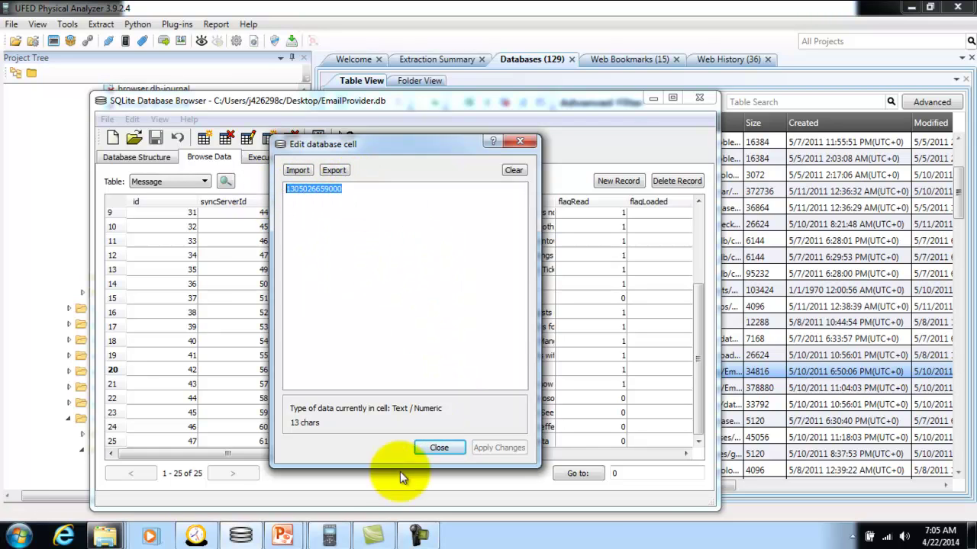
{"action": "left_click", "coordinate": [196, 536]}
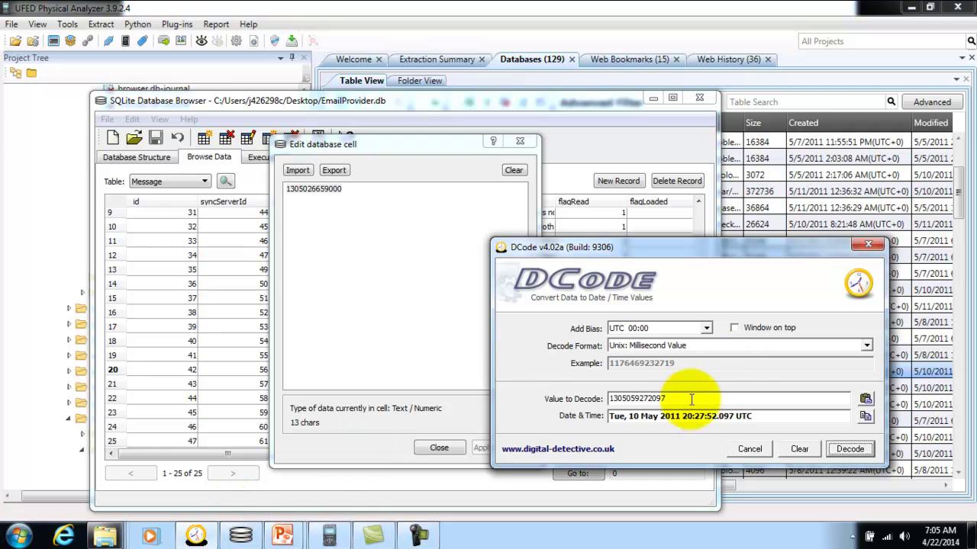
{"action": "double_click", "coordinate": [619, 402]}
{"action": "right_click", "coordinate": [619, 403]}
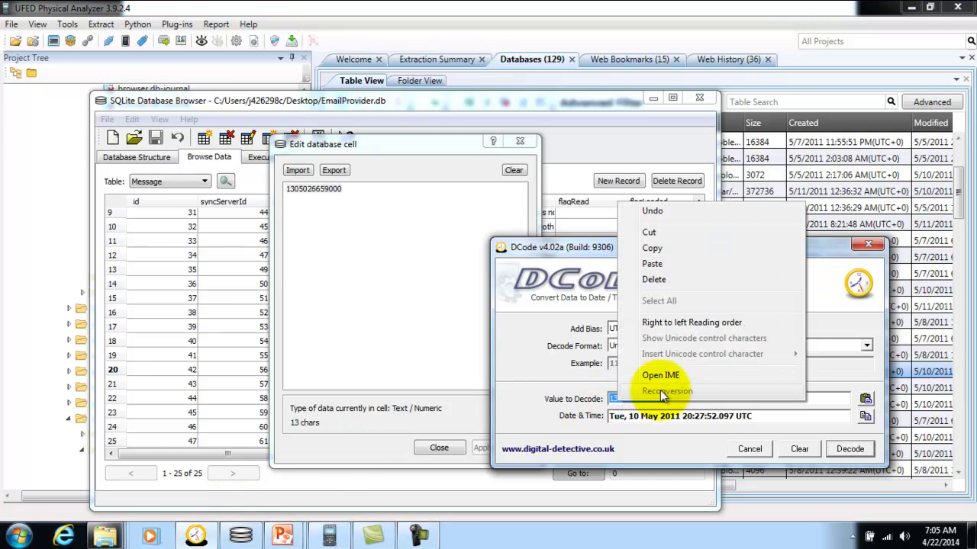
{"action": "left_click", "coordinate": [659, 261]}
{"action": "left_click", "coordinate": [847, 449]}
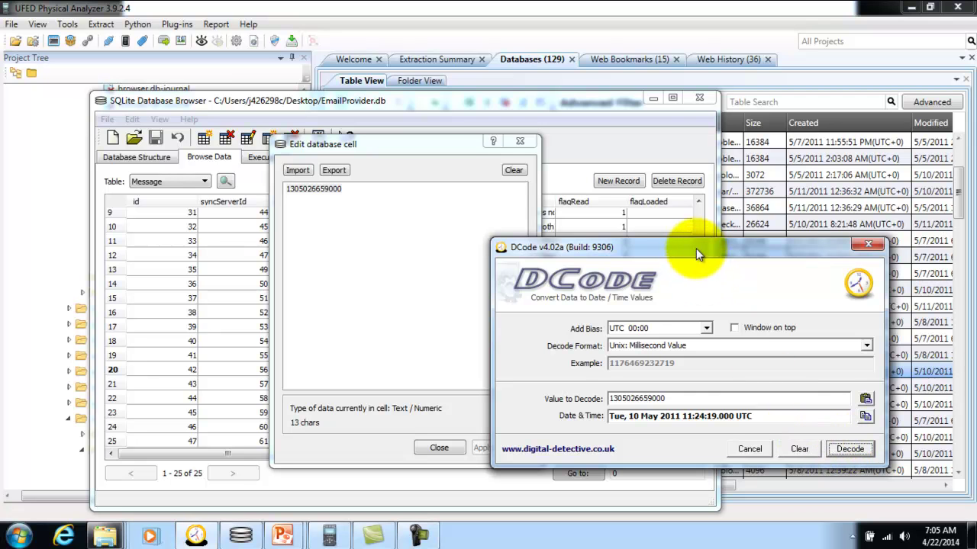
{"action": "left_click_drag", "start_coordinate": [696, 247], "coordinate": [832, 279]}
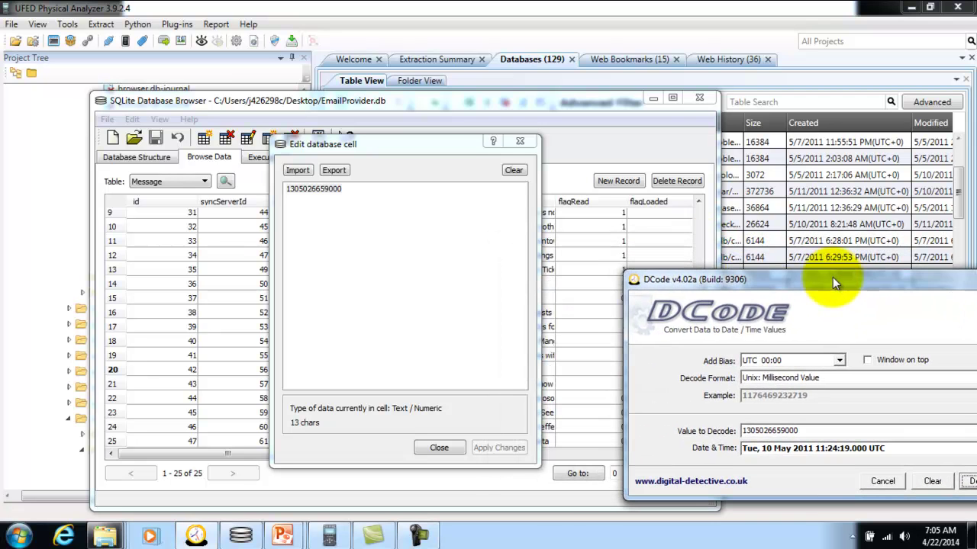
{"action": "left_click", "coordinate": [519, 141]}
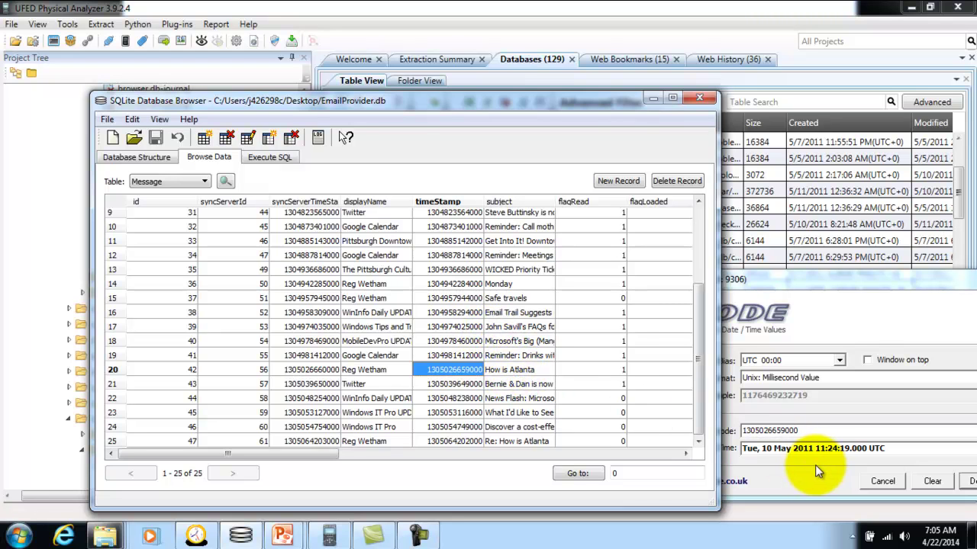
Step: Return to UFED Physical Analyzer and open the analyzed Emails from the Extraction Summary
{"action": "left_click", "coordinate": [476, 36]}
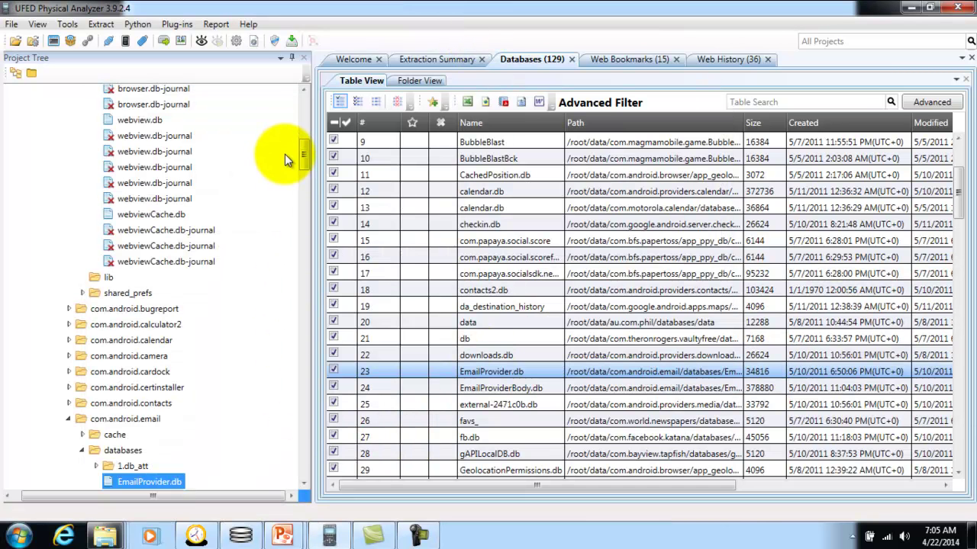
{"action": "left_click", "coordinate": [428, 61]}
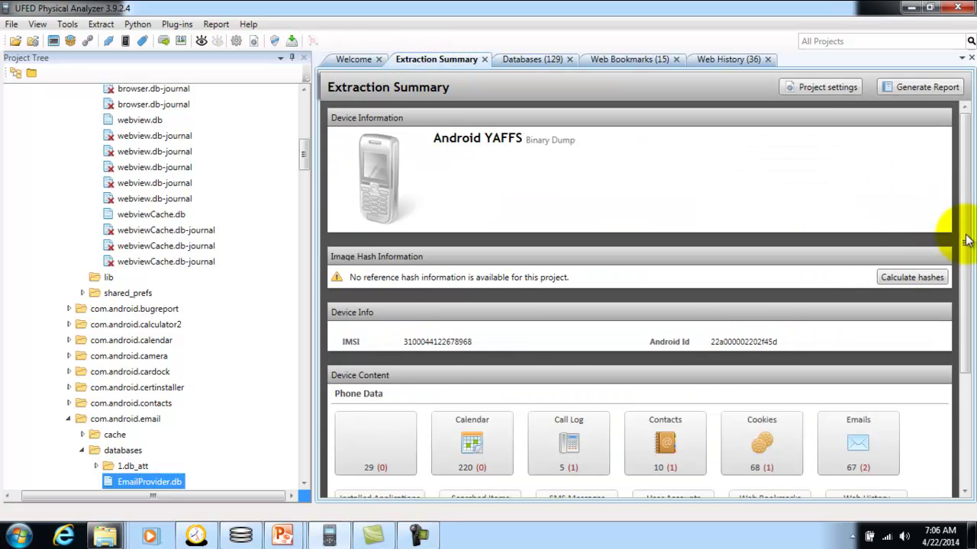
{"action": "left_click_drag", "start_coordinate": [968, 245], "coordinate": [964, 326]}
{"action": "left_click", "coordinate": [879, 320]}
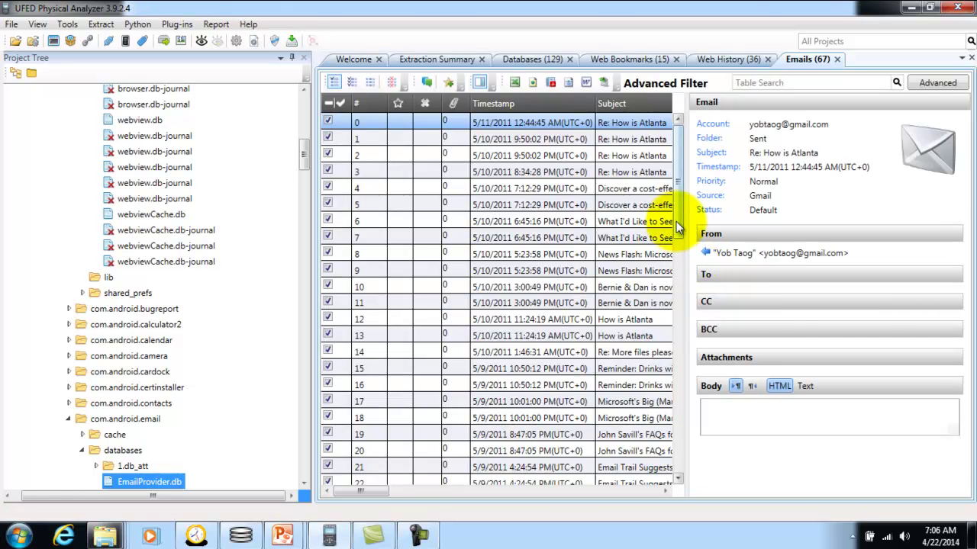
Step: Widen the Emails list, compare entry 12's timestamp with the date decoded in DCode, and read the message body
{"action": "left_click_drag", "start_coordinate": [689, 216], "coordinate": [783, 219]}
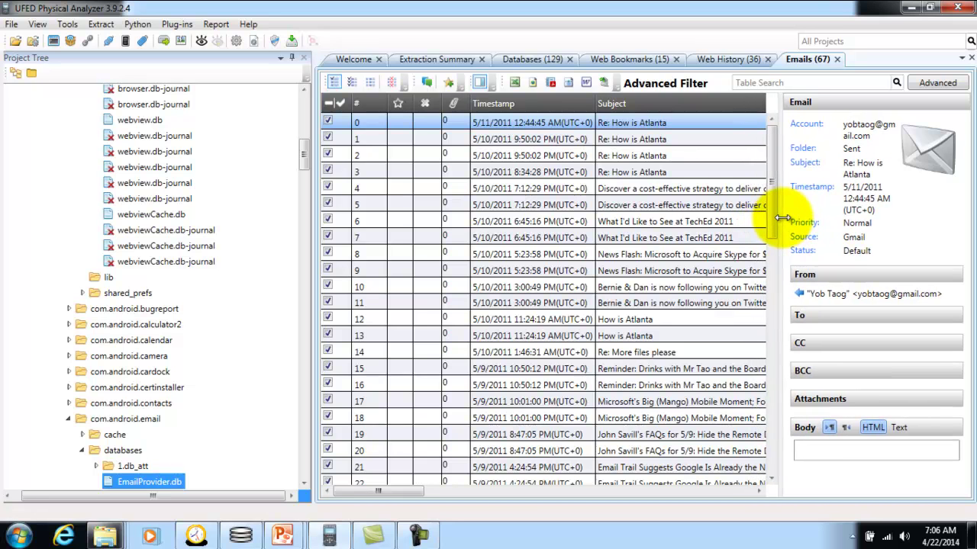
{"action": "left_click", "coordinate": [568, 316]}
{"action": "mouse_move", "coordinate": [379, 540]}
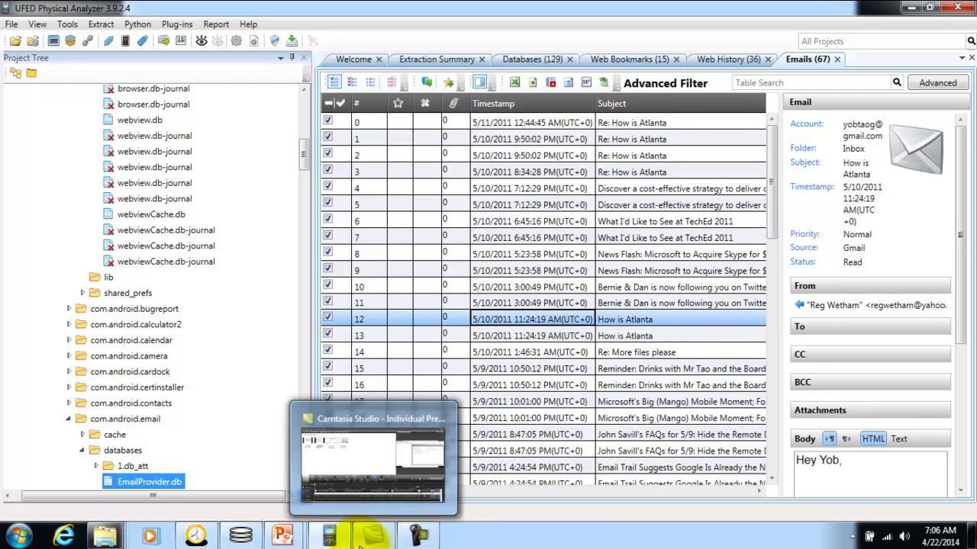
{"action": "left_click", "coordinate": [198, 536]}
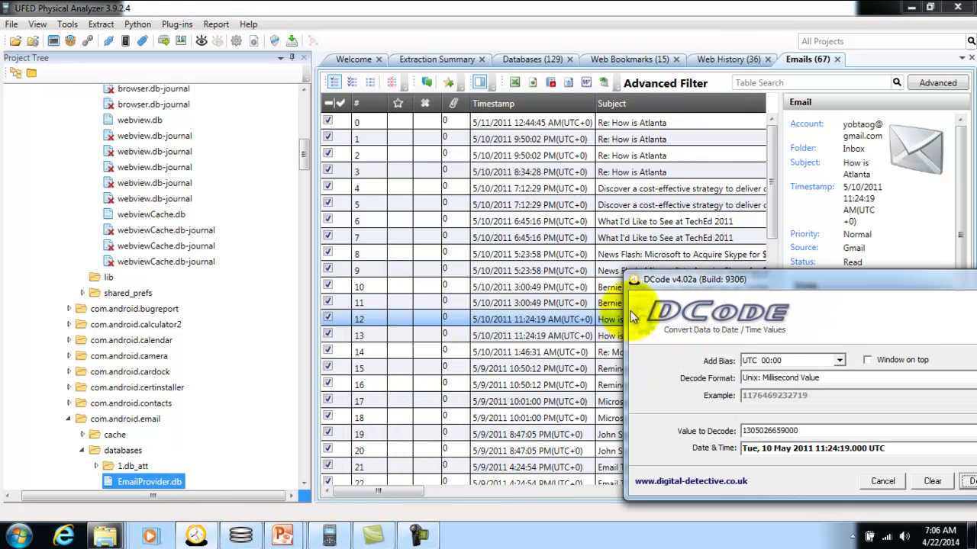
{"action": "left_click_drag", "start_coordinate": [694, 283], "coordinate": [587, 382]}
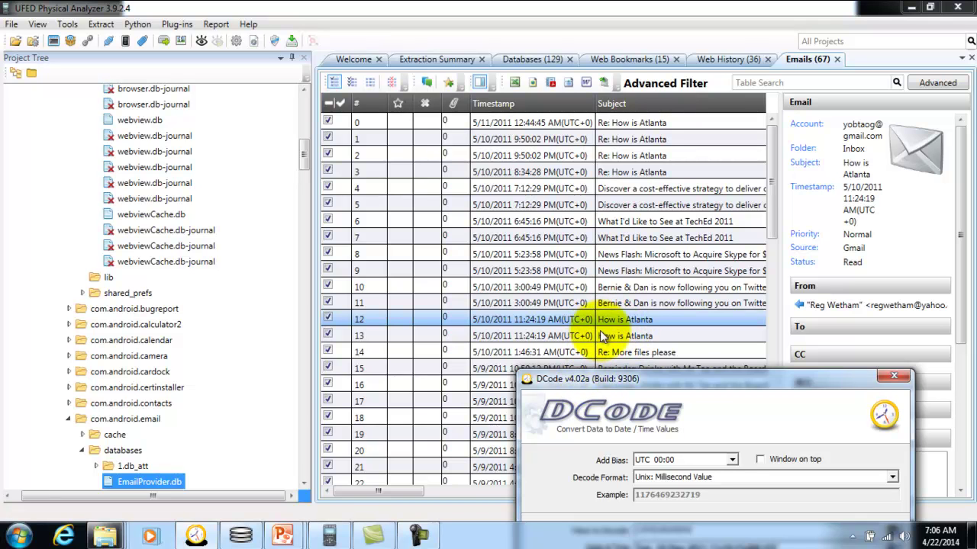
{"action": "left_click_drag", "start_coordinate": [656, 373], "coordinate": [364, 255]}
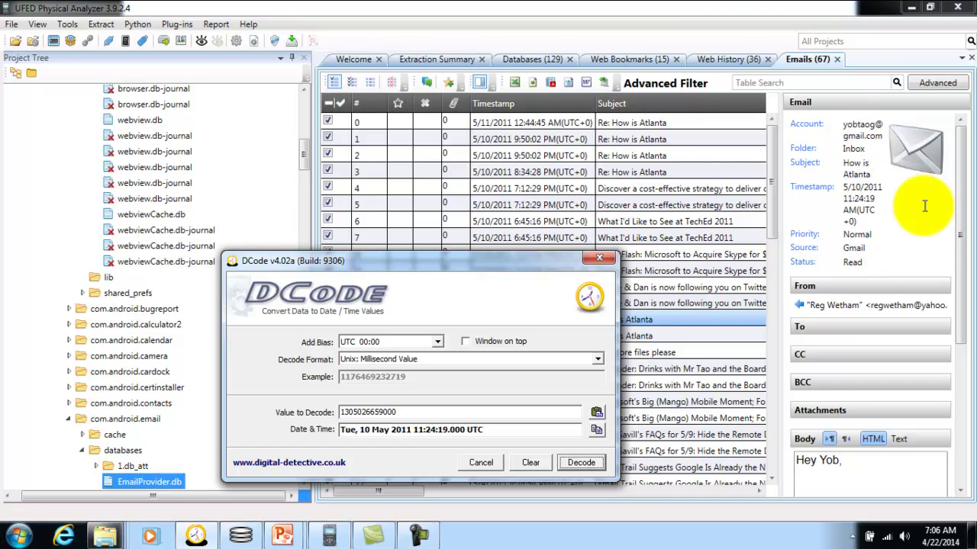
{"action": "left_click_drag", "start_coordinate": [958, 274], "coordinate": [974, 417]}
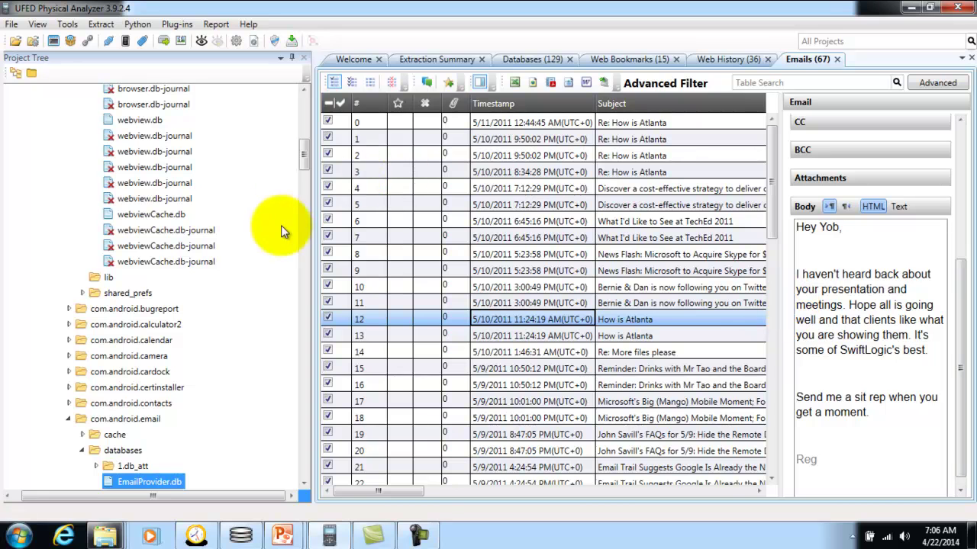
Step: Return to the Databases list and locate mmssms.db, entry 49, in the file system tree
{"action": "left_click", "coordinate": [543, 59]}
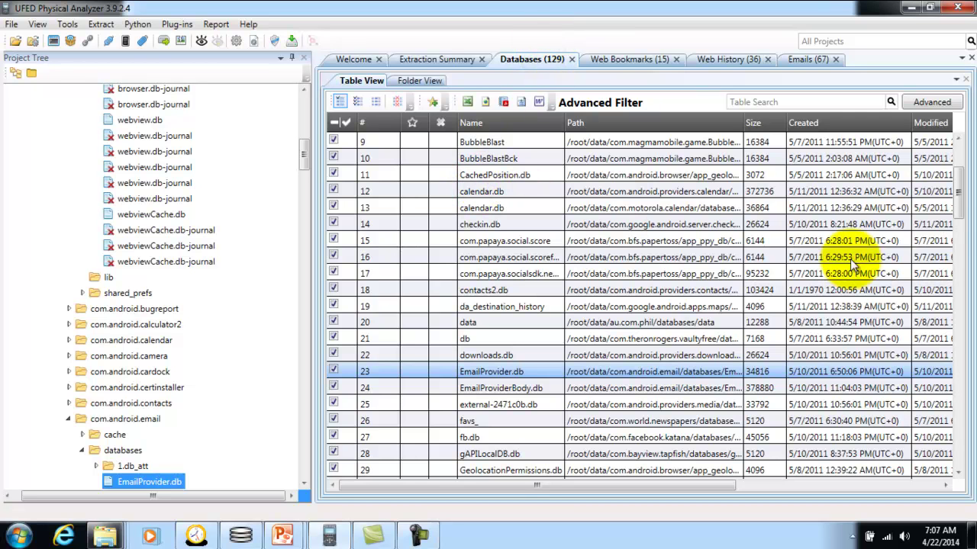
{"action": "scroll", "coordinate": [962, 258], "scroll_direction": "down", "scroll_amount": 6}
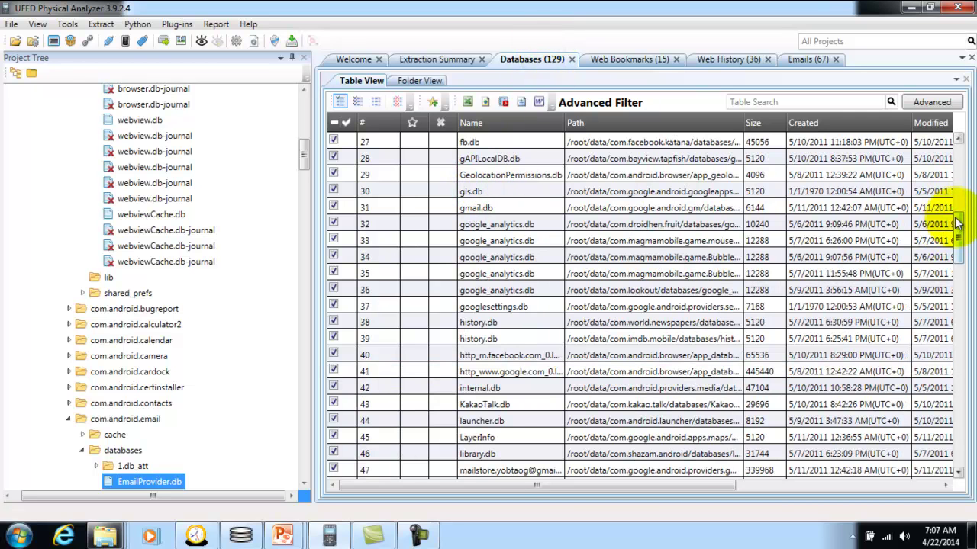
{"action": "scroll", "coordinate": [954, 316], "scroll_direction": "down", "scroll_amount": 9}
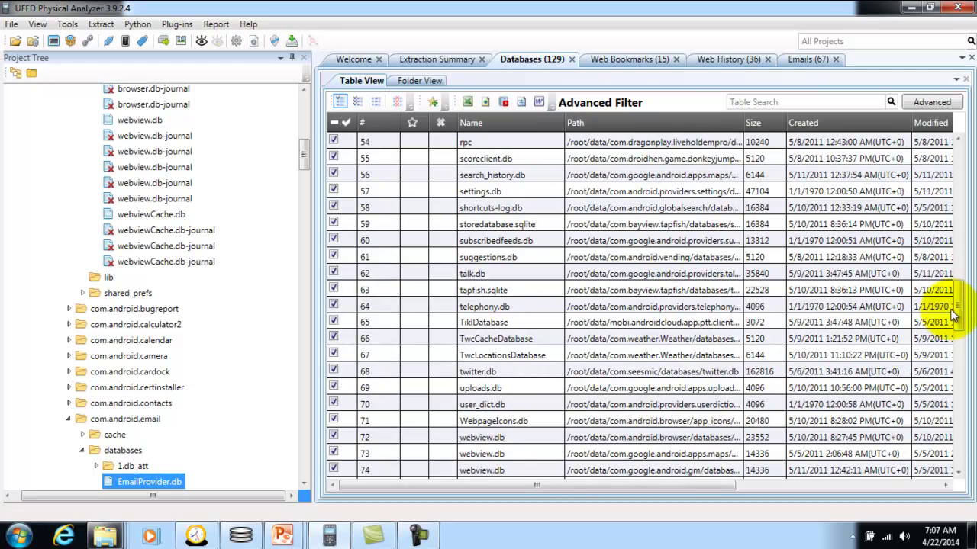
{"action": "left_click_drag", "start_coordinate": [960, 307], "coordinate": [959, 284]}
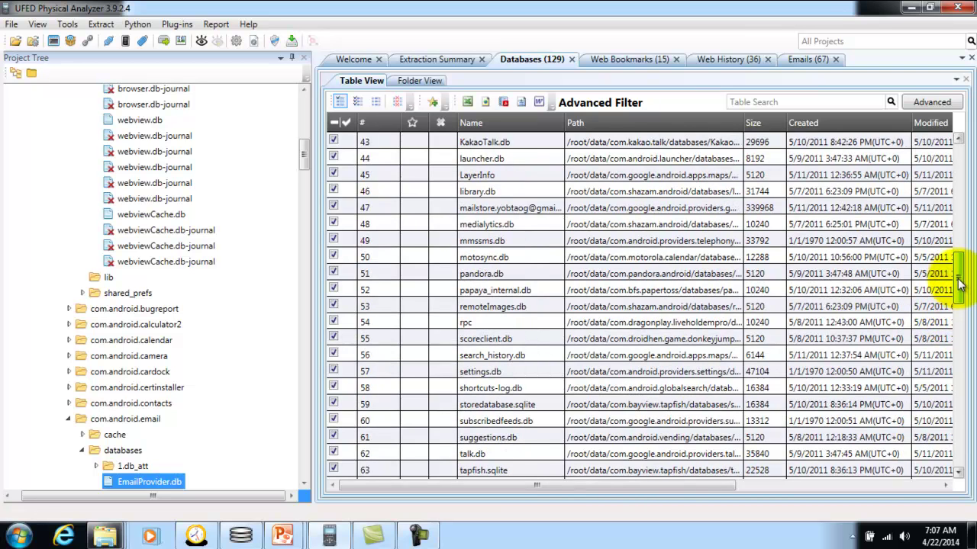
{"action": "right_click", "coordinate": [474, 239]}
{"action": "left_click", "coordinate": [515, 248]}
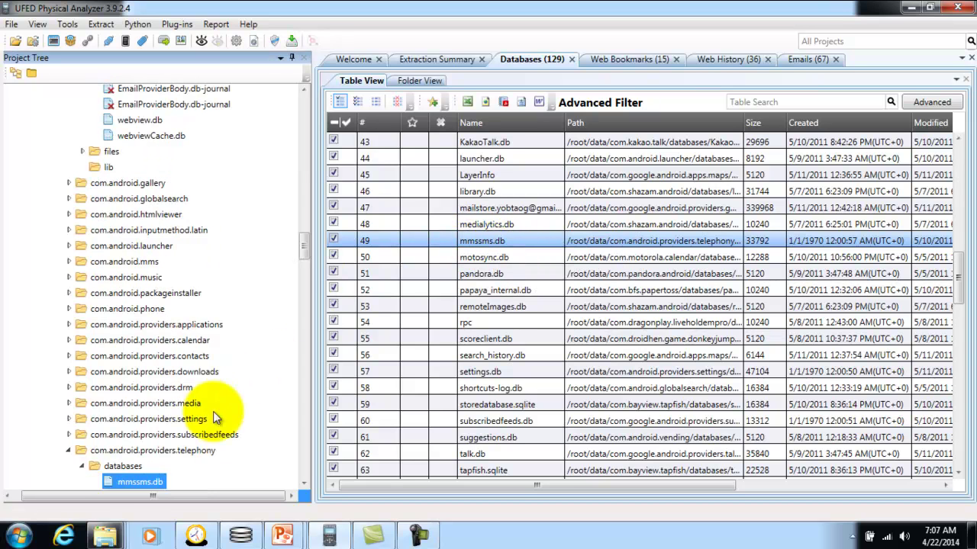
Step: Save mmssms.db from the com.android.providers.telephony databases folder to the Desktop, replacing the existing copy
{"action": "right_click", "coordinate": [138, 480]}
{"action": "left_click", "coordinate": [176, 461]}
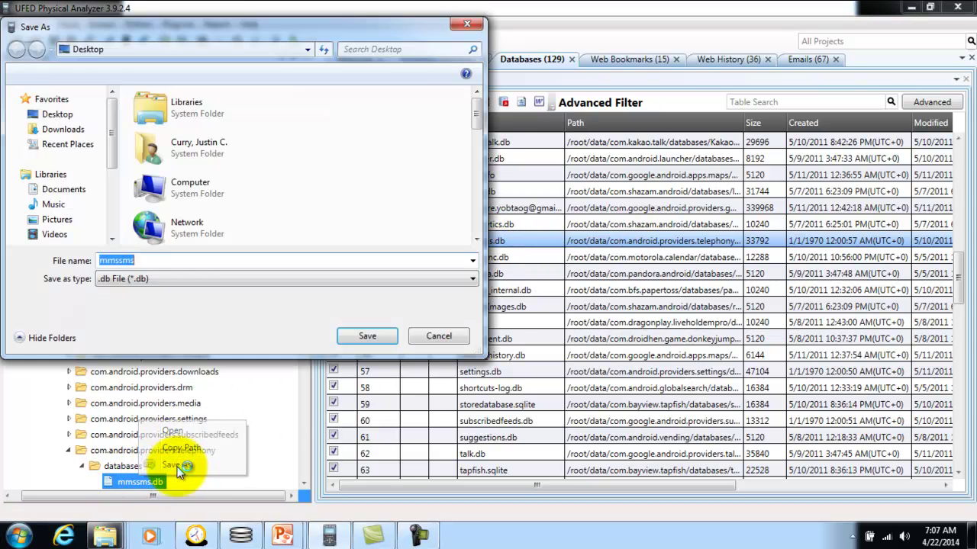
{"action": "left_click", "coordinate": [357, 338]}
{"action": "left_click", "coordinate": [536, 272]}
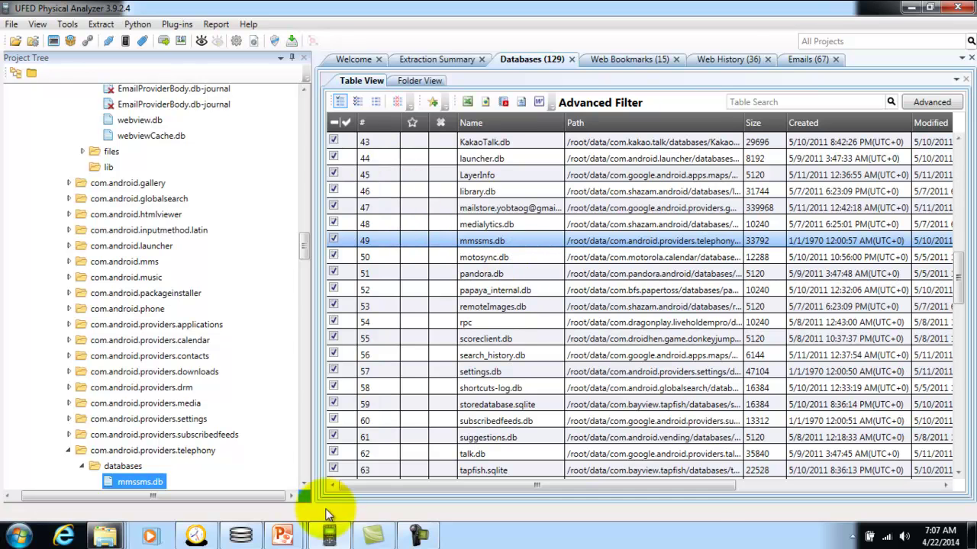
Step: Switch to SQLite Database Browser and open the exported mmssms.db from the Desktop
{"action": "left_click", "coordinate": [254, 535]}
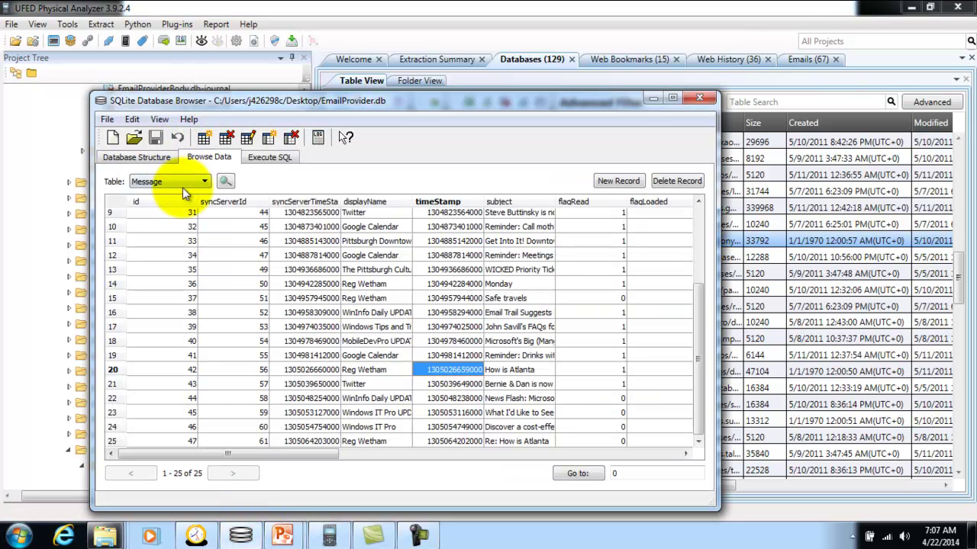
{"action": "left_click", "coordinate": [135, 135]}
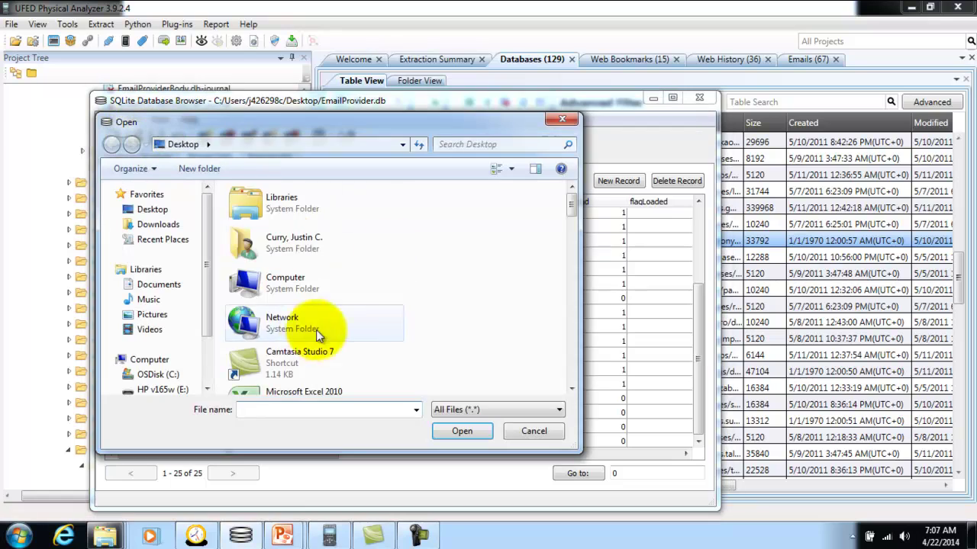
{"action": "left_click_drag", "start_coordinate": [572, 203], "coordinate": [526, 353]}
{"action": "left_click", "coordinate": [291, 299]}
{"action": "left_click", "coordinate": [462, 430]}
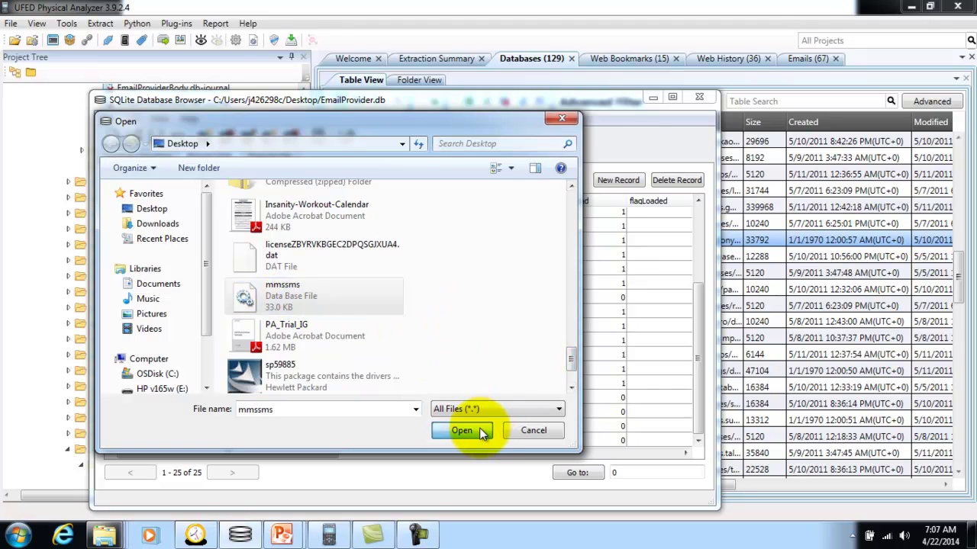
Step: Browse the threads table of mmssms.db and widen the snippet column to read the message text
{"action": "left_click", "coordinate": [195, 180]}
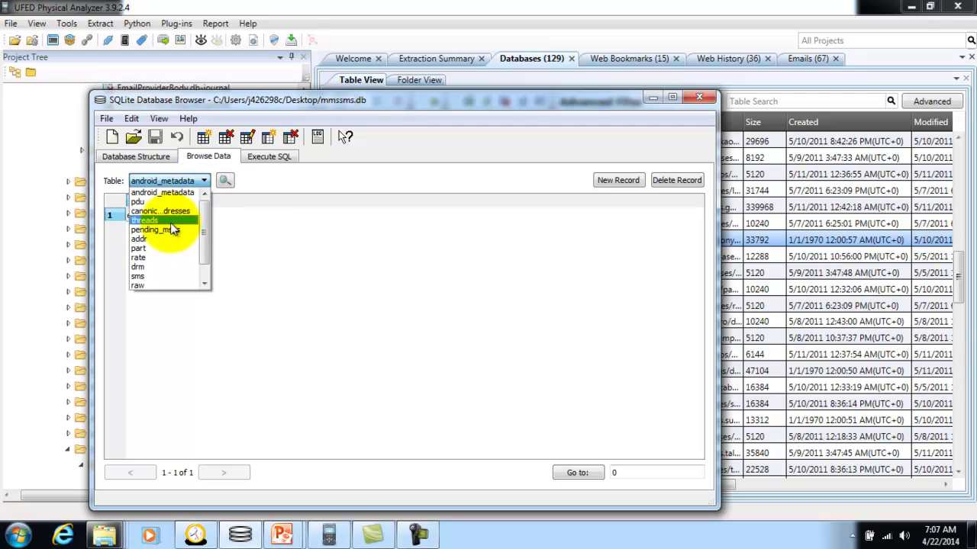
{"action": "left_click", "coordinate": [170, 220]}
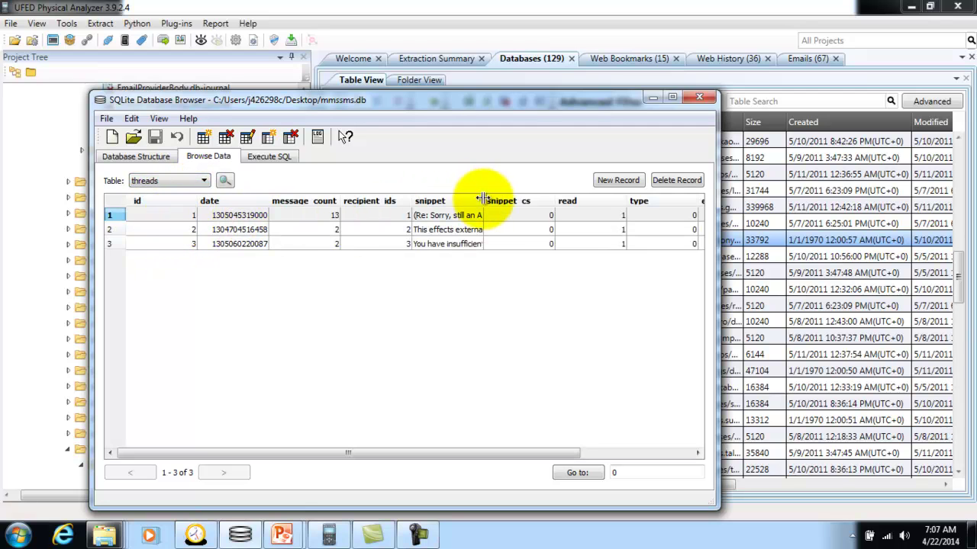
{"action": "left_click_drag", "start_coordinate": [483, 199], "coordinate": [617, 200]}
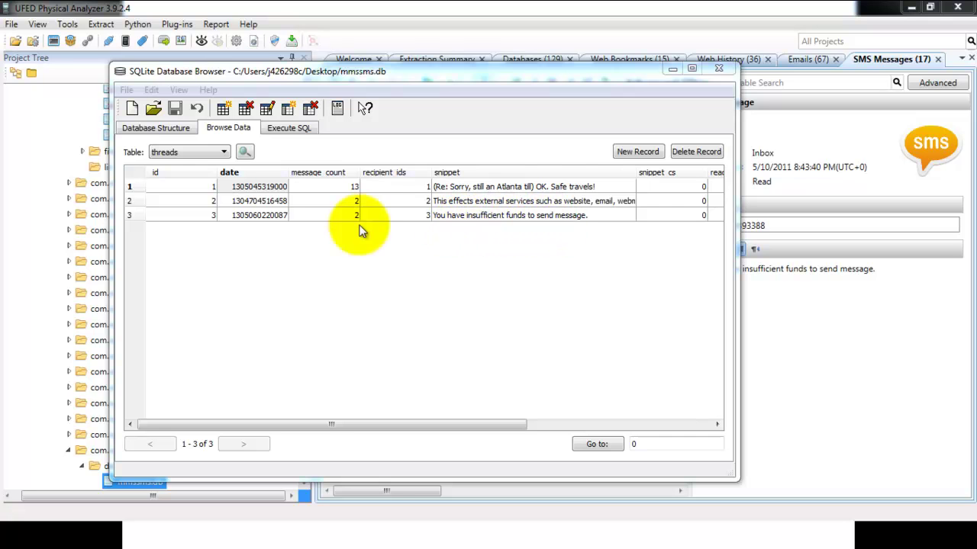
{"action": "double_click", "coordinate": [261, 216]}
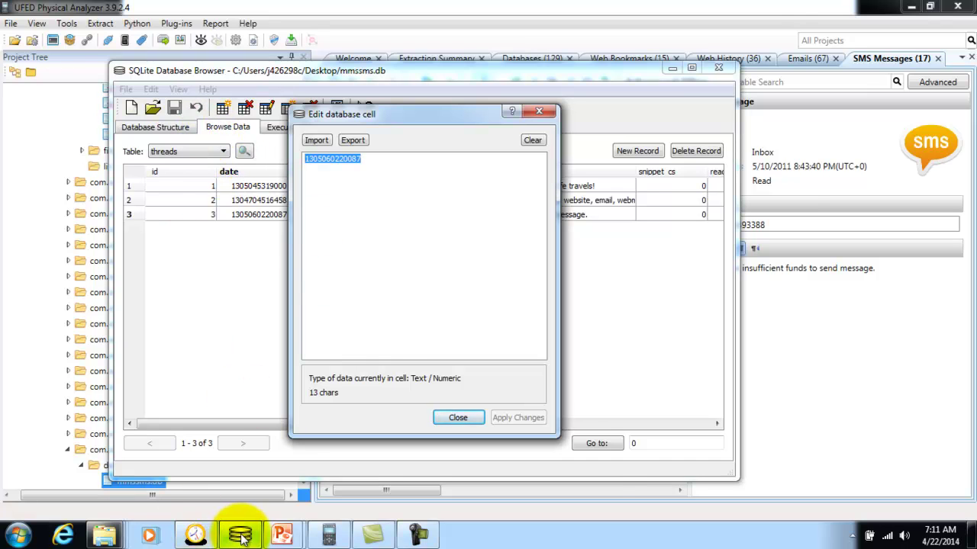
{"action": "left_click", "coordinate": [195, 534]}
{"action": "left_click_drag", "start_coordinate": [397, 410], "coordinate": [332, 413]}
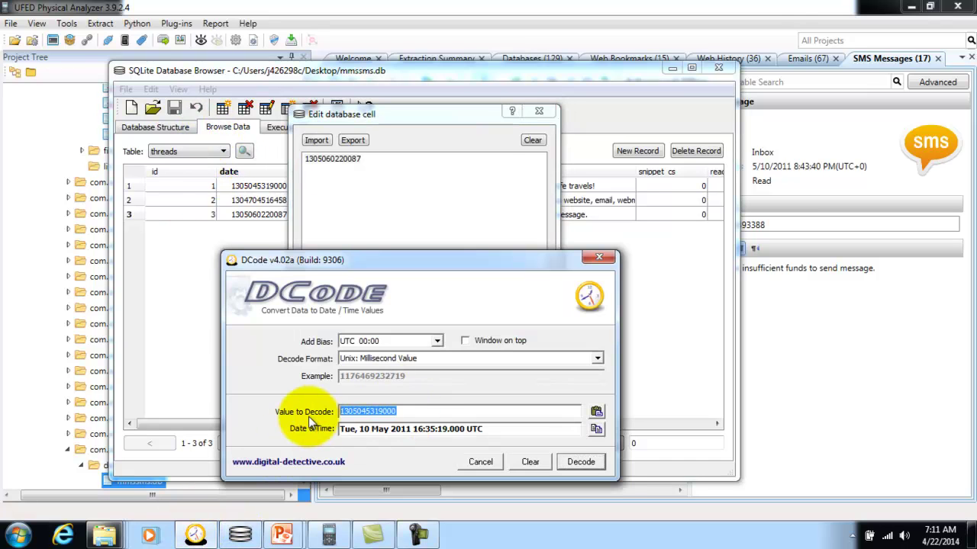
{"action": "key", "text": "ctrl+v"}
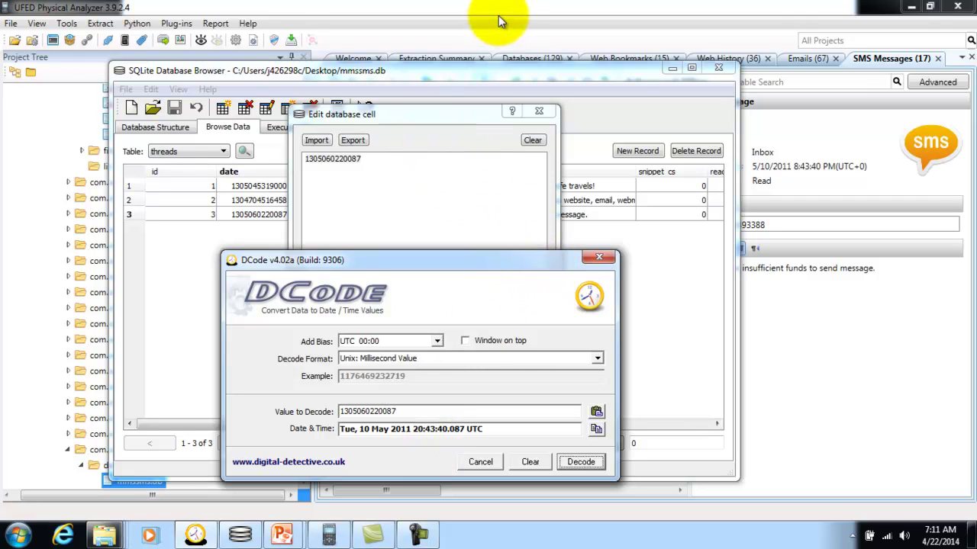
Step: Return to UFED Physical Analyzer, widen the SMS Messages list, and compare message 0's timestamp with the date decoded in DCode
{"action": "left_click", "coordinate": [450, 14]}
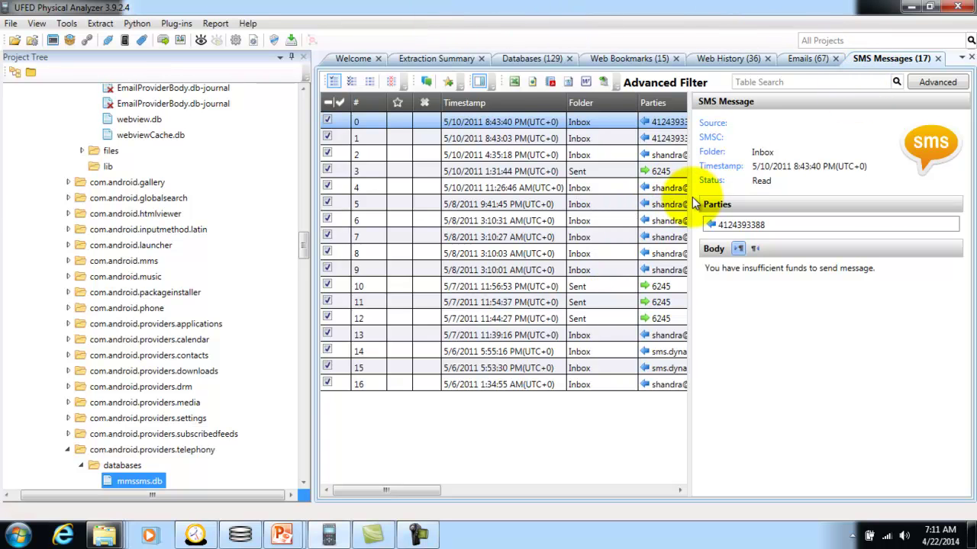
{"action": "left_click_drag", "start_coordinate": [689, 196], "coordinate": [720, 196]}
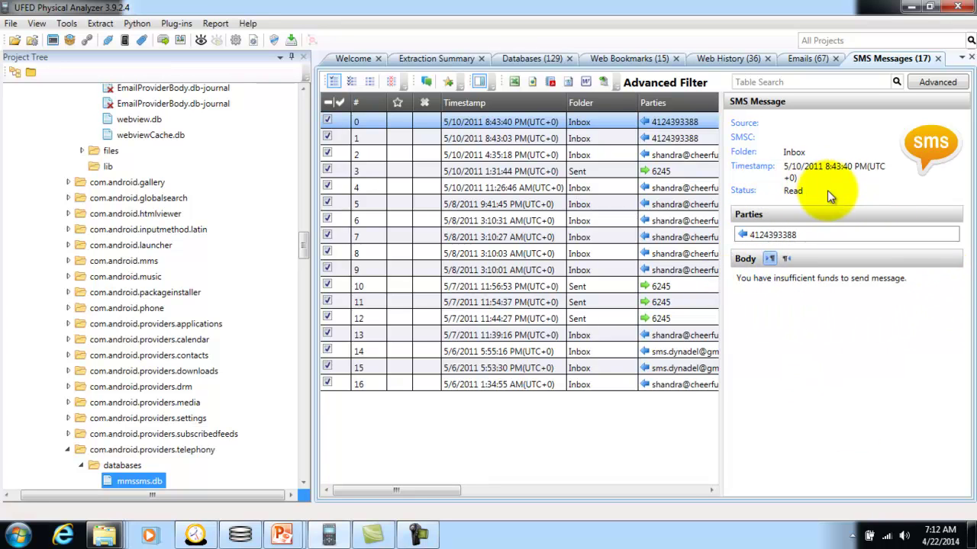
{"action": "left_click", "coordinate": [197, 535]}
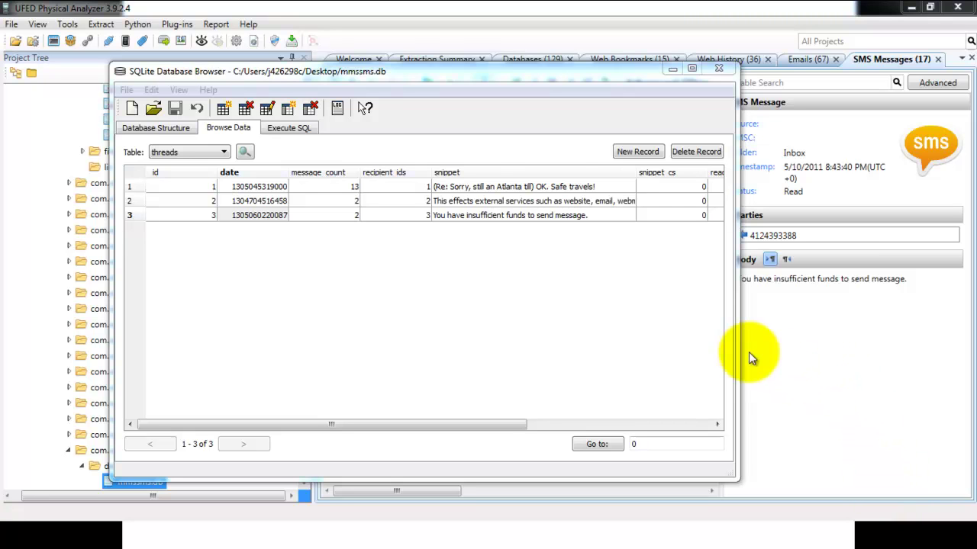
Step: Return to SQLite Database Browser, widen its window, and browse to the CNT6519 folder on HP v165w (E:) to open another database
{"action": "left_click", "coordinate": [738, 332]}
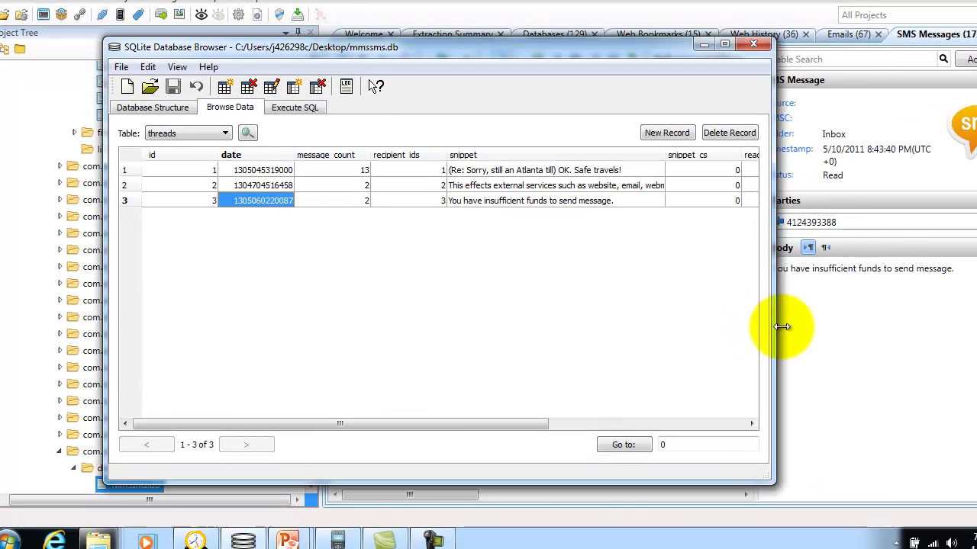
{"action": "left_click_drag", "start_coordinate": [781, 327], "coordinate": [929, 320]}
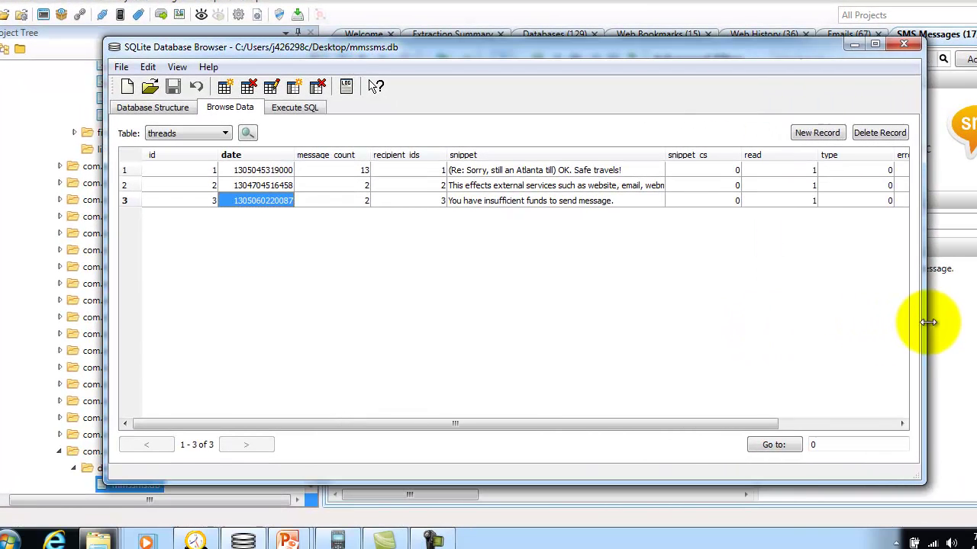
{"action": "left_click", "coordinate": [149, 88]}
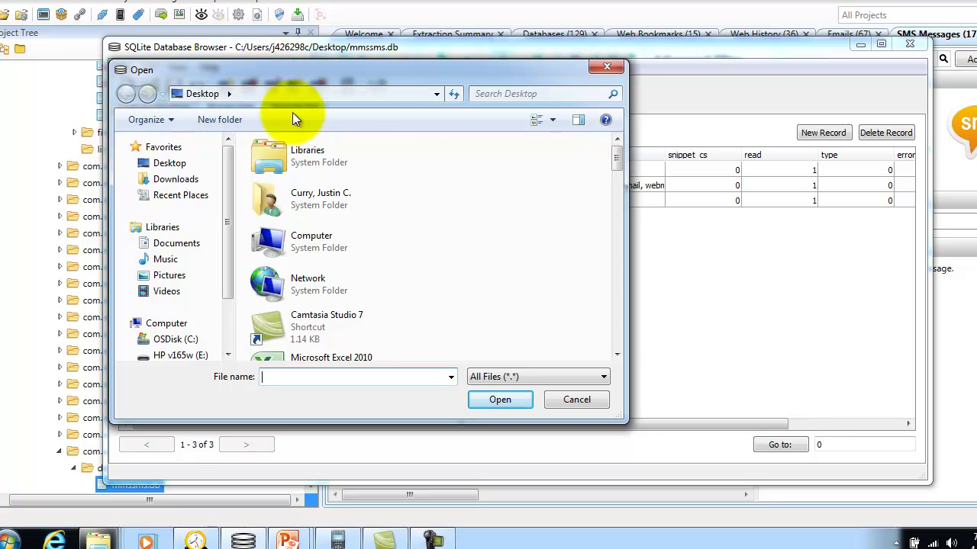
{"action": "left_click_drag", "start_coordinate": [229, 177], "coordinate": [231, 232]}
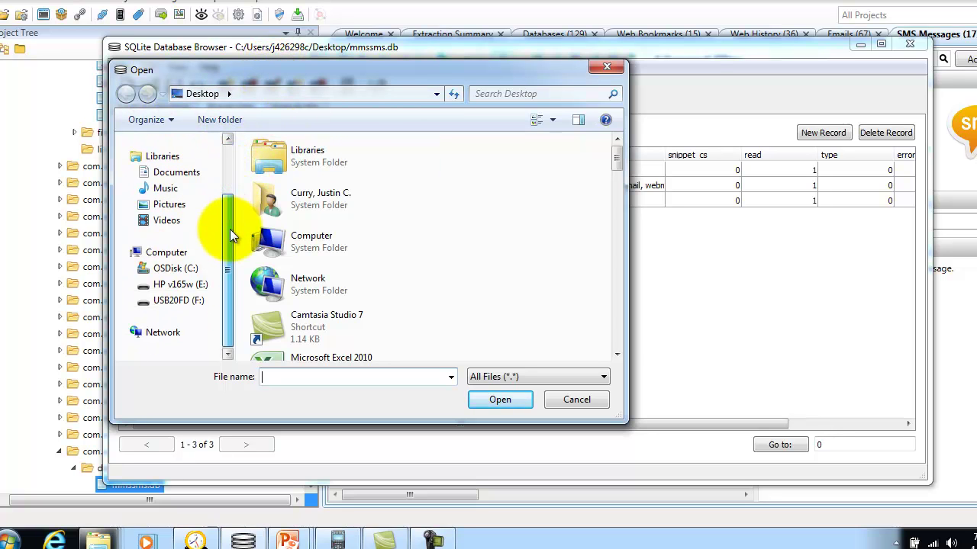
{"action": "left_click", "coordinate": [191, 305]}
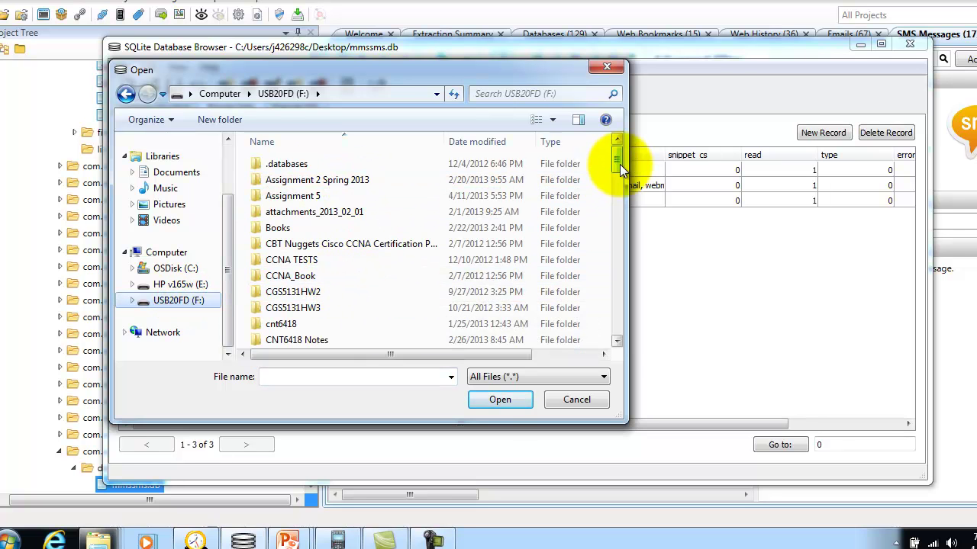
{"action": "left_click", "coordinate": [177, 284]}
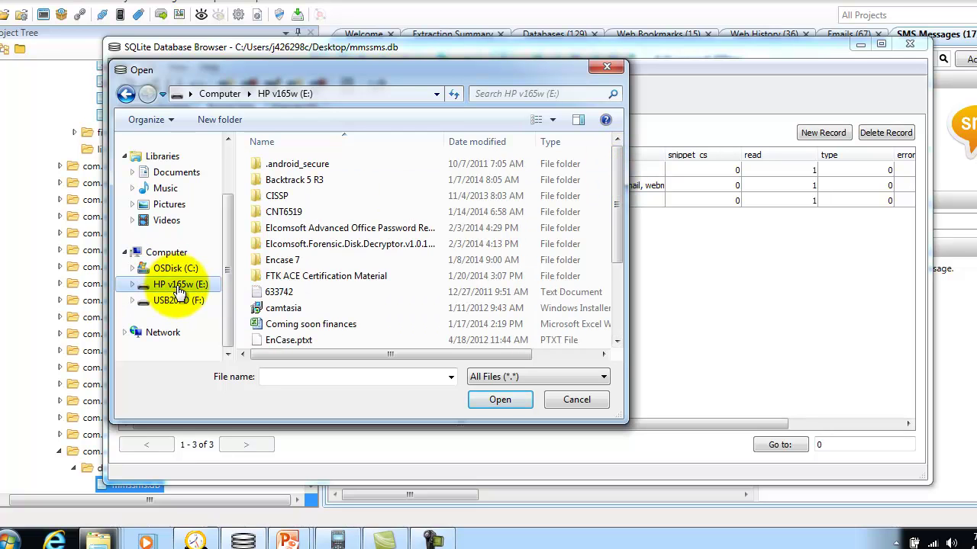
{"action": "left_click", "coordinate": [330, 212]}
{"action": "double_click", "coordinate": [330, 212]}
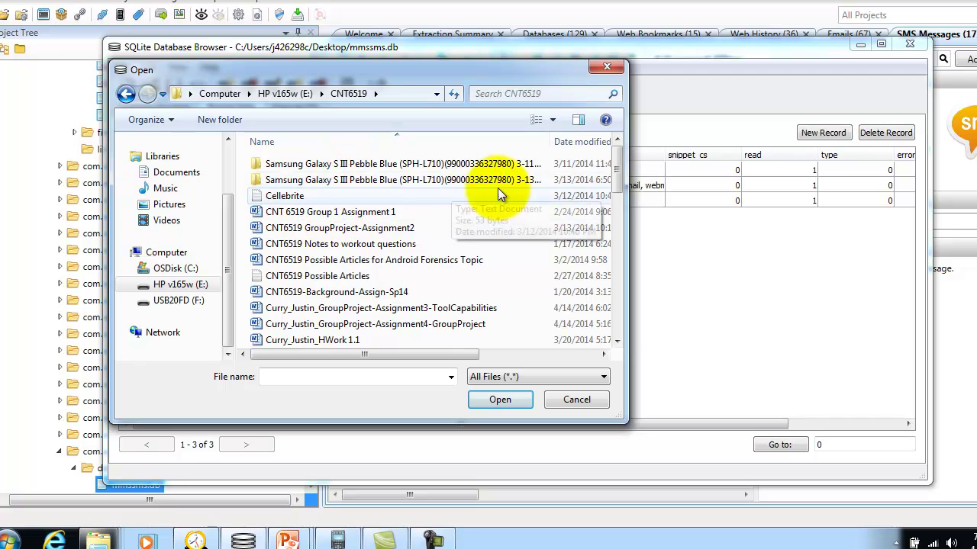
Step: Open the calendar database from subfolder 1 of the Samsung Galaxy S III extraction folder dated 3-13-2014
{"action": "left_click_drag", "start_coordinate": [624, 187], "coordinate": [833, 163]}
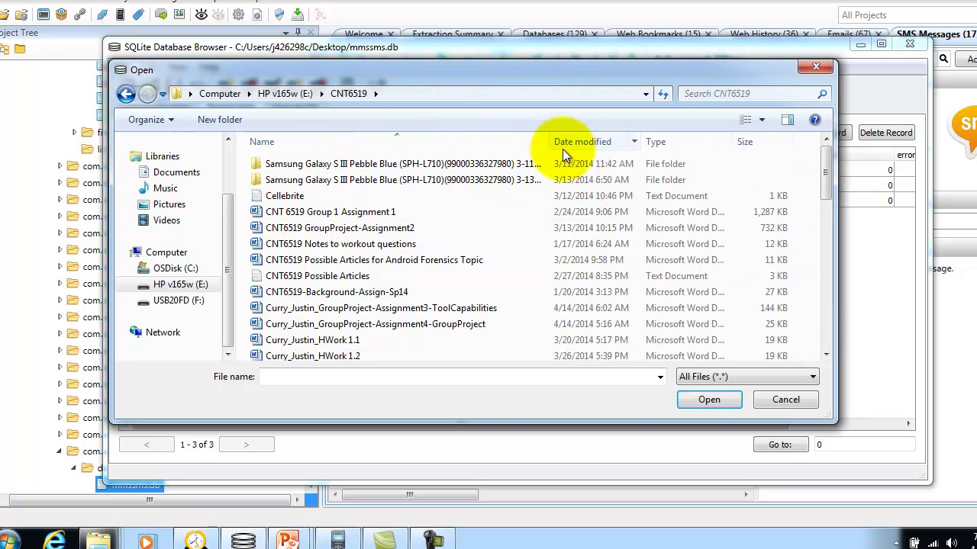
{"action": "left_click_drag", "start_coordinate": [551, 141], "coordinate": [618, 138]}
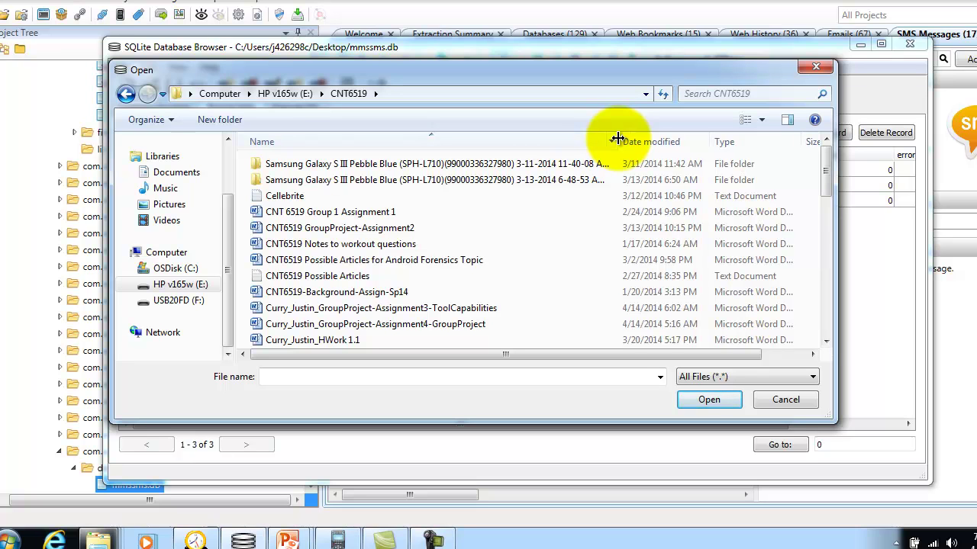
{"action": "double_click", "coordinate": [565, 180]}
{"action": "double_click", "coordinate": [318, 164]}
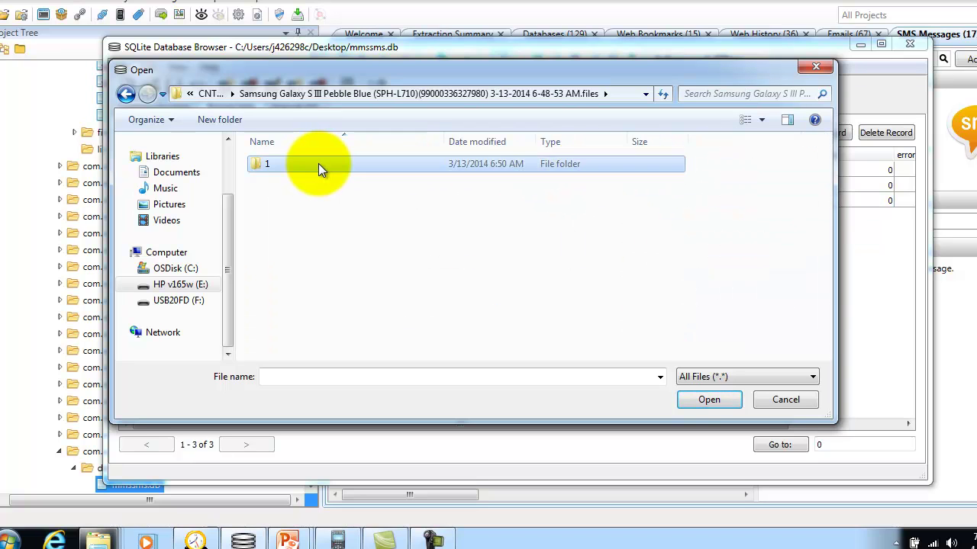
{"action": "left_click", "coordinate": [307, 238]}
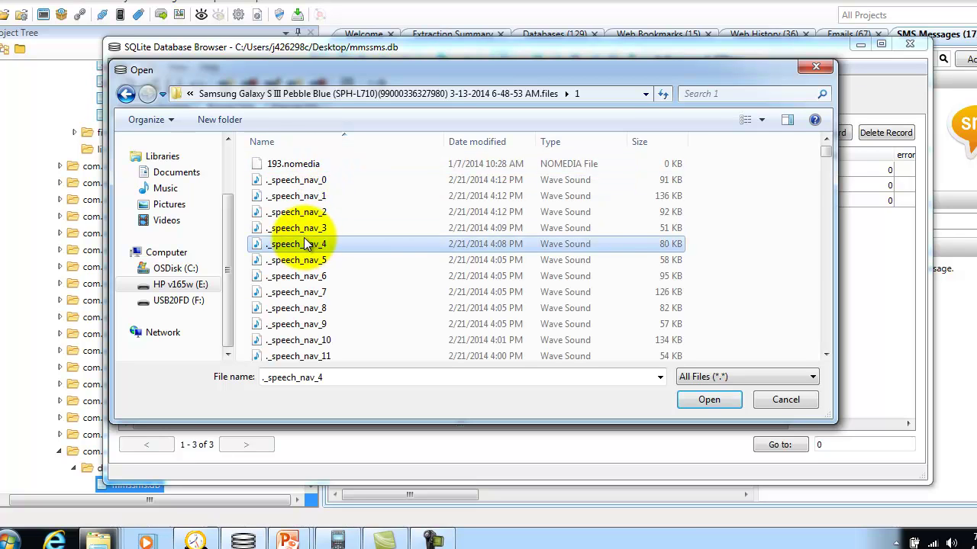
{"action": "type", "text": "calendar"}
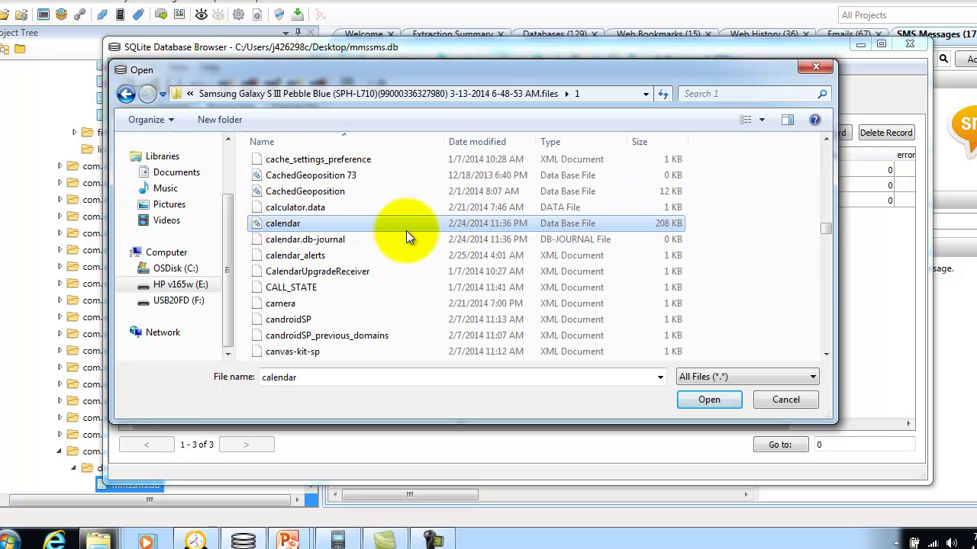
{"action": "left_click", "coordinate": [711, 402]}
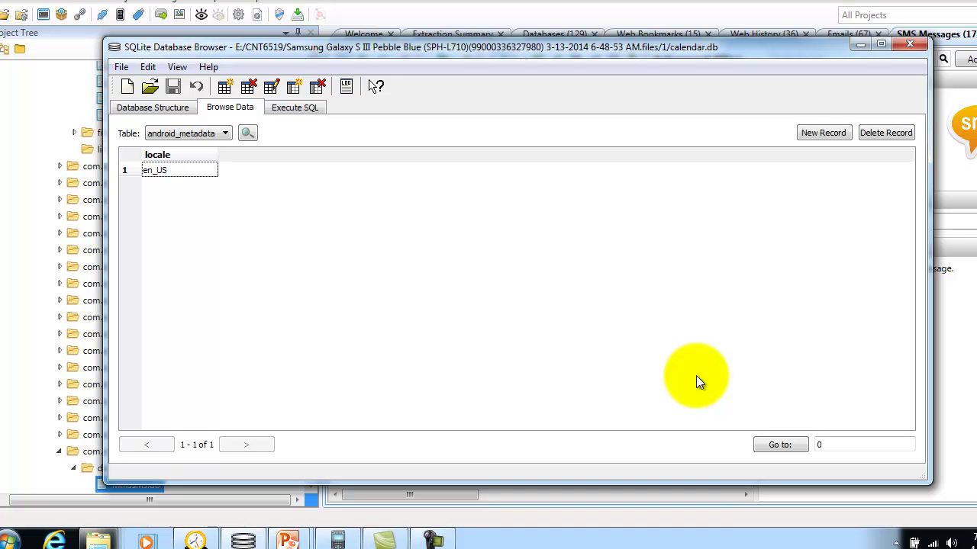
Step: Browse the TasksReminders table of calendar.db and widen the subject column to read the full reminder texts
{"action": "left_click", "coordinate": [226, 137]}
{"action": "scroll", "coordinate": [219, 208], "scroll_direction": "down", "scroll_amount": 2}
{"action": "scroll", "coordinate": [219, 210], "scroll_direction": "down", "scroll_amount": 1}
{"action": "left_click", "coordinate": [206, 225]}
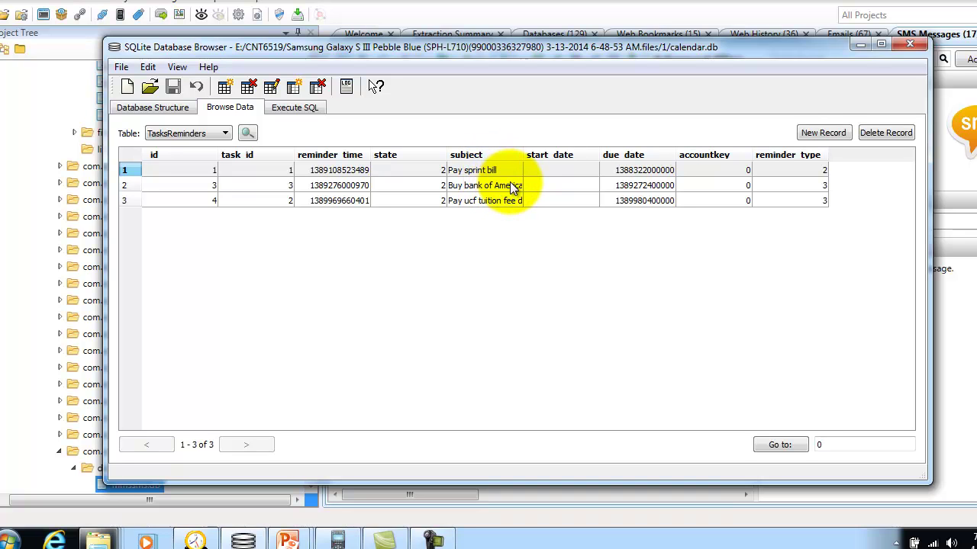
{"action": "left_click_drag", "start_coordinate": [524, 155], "coordinate": [597, 156]}
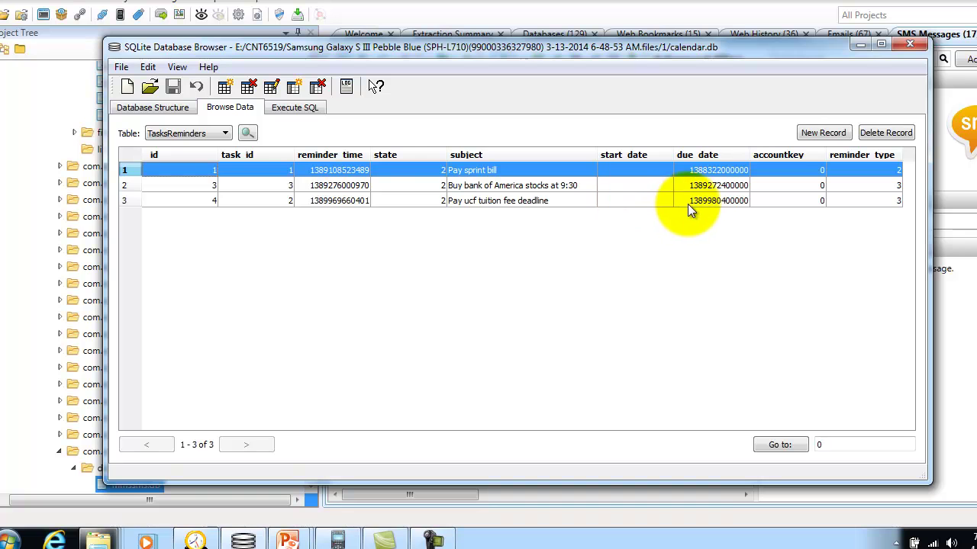
{"action": "double_click", "coordinate": [351, 200]}
{"action": "double_click", "coordinate": [430, 139]}
{"action": "key", "text": "ctrl+c"}
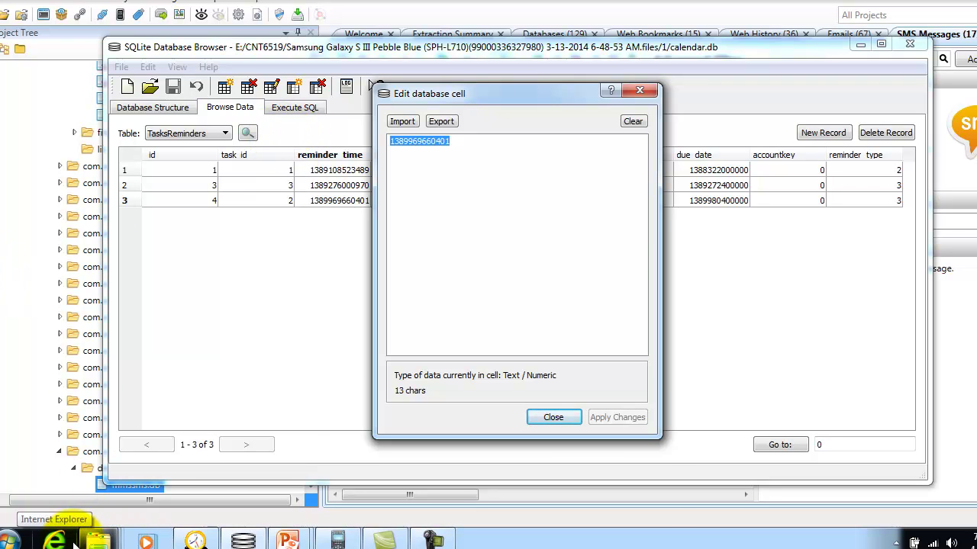
{"action": "left_click", "coordinate": [197, 539]}
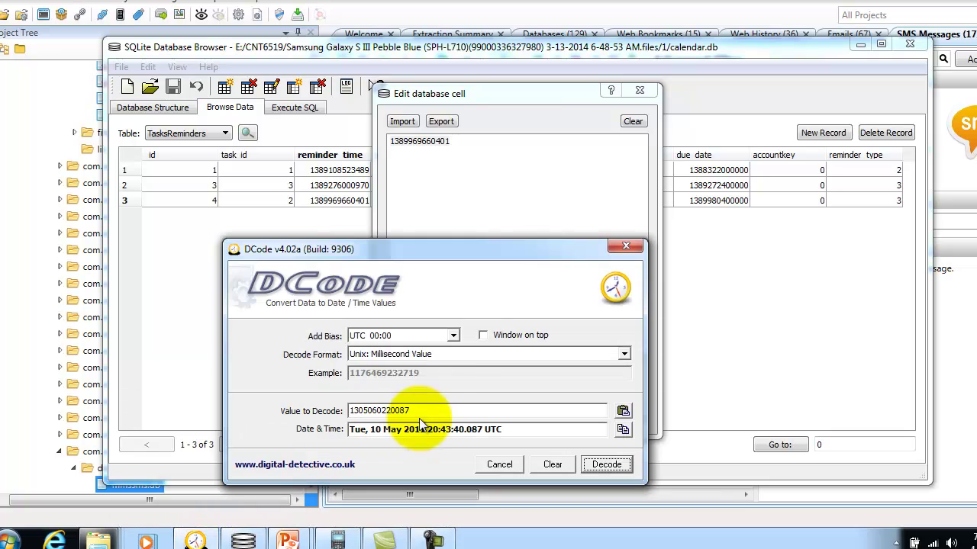
{"action": "left_click_drag", "start_coordinate": [435, 410], "coordinate": [281, 412]}
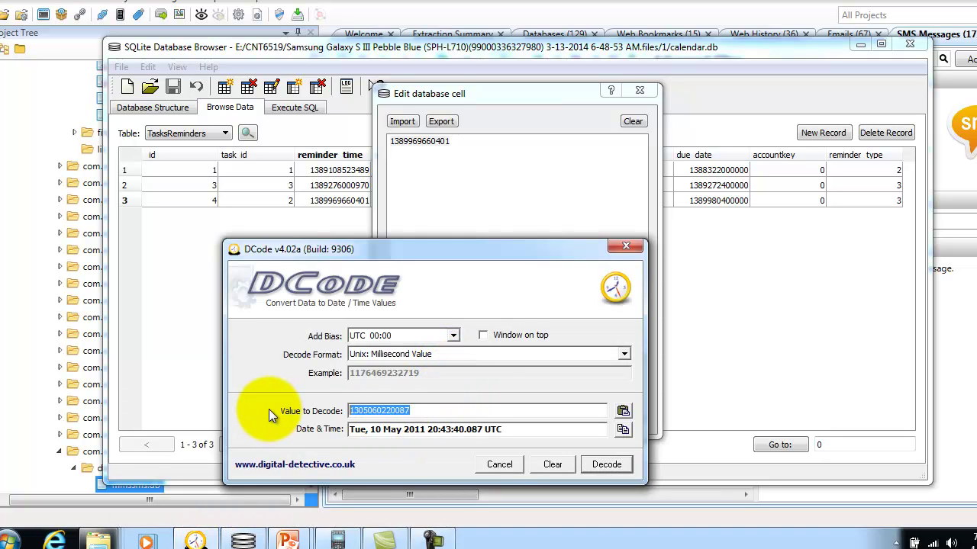
{"action": "key", "text": "ctrl+v"}
{"action": "left_click", "coordinate": [615, 464]}
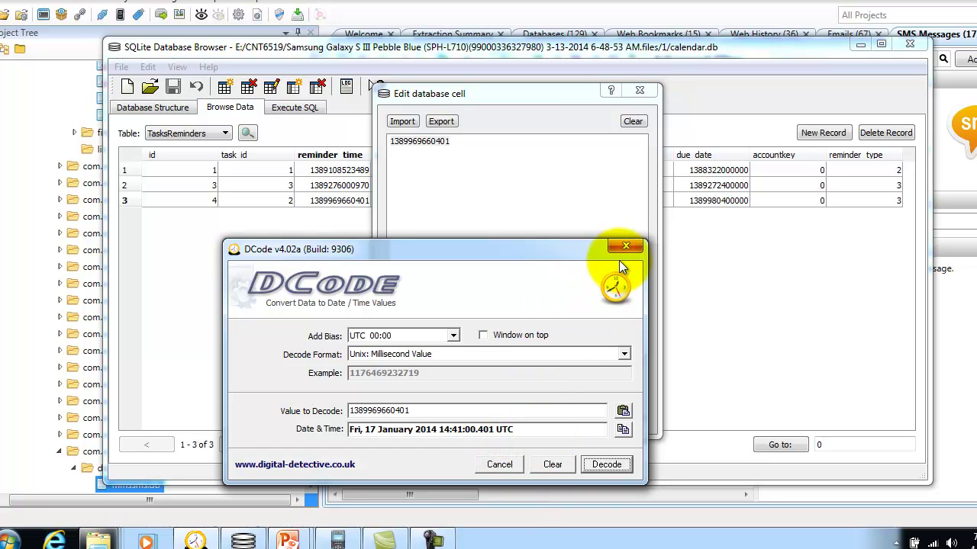
{"action": "left_click", "coordinate": [642, 89]}
{"action": "left_click", "coordinate": [639, 90]}
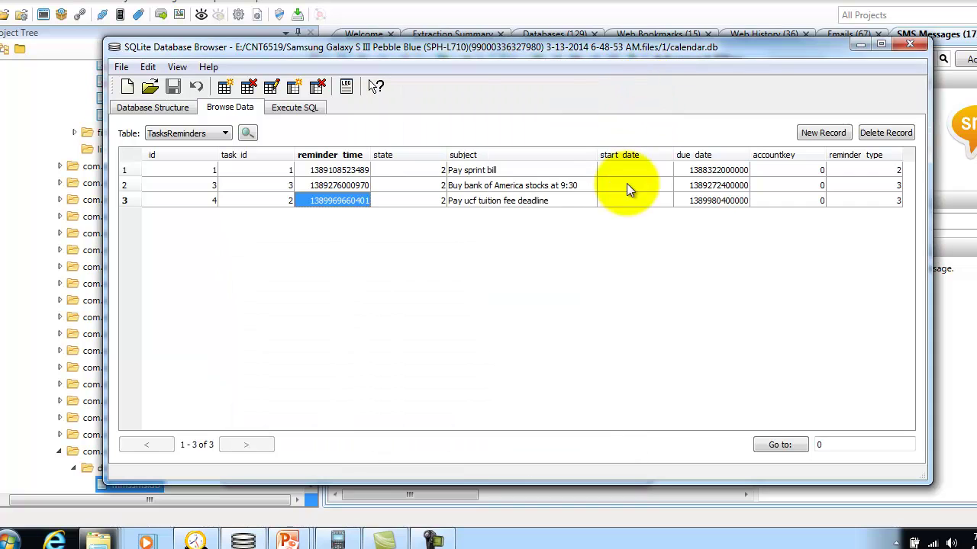
{"action": "double_click", "coordinate": [718, 199]}
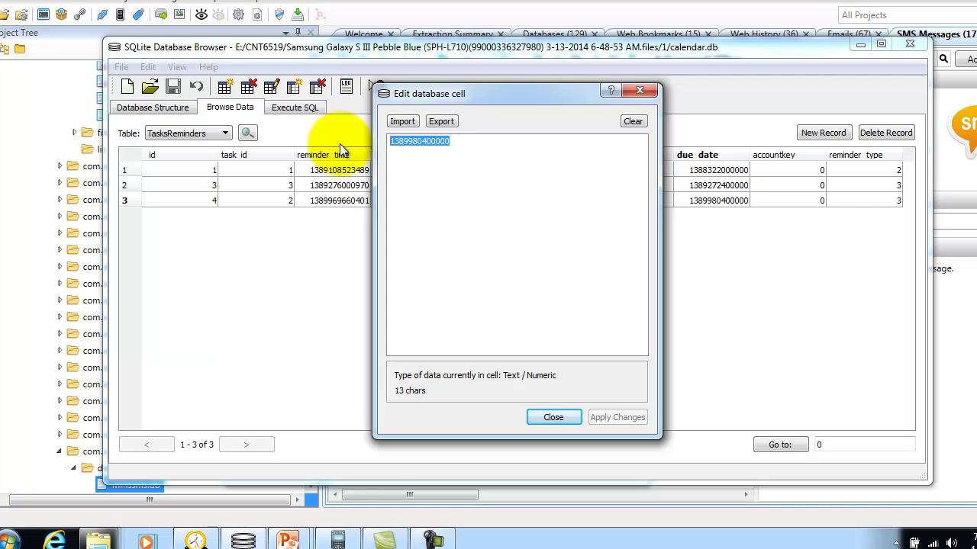
{"action": "left_click", "coordinate": [213, 537]}
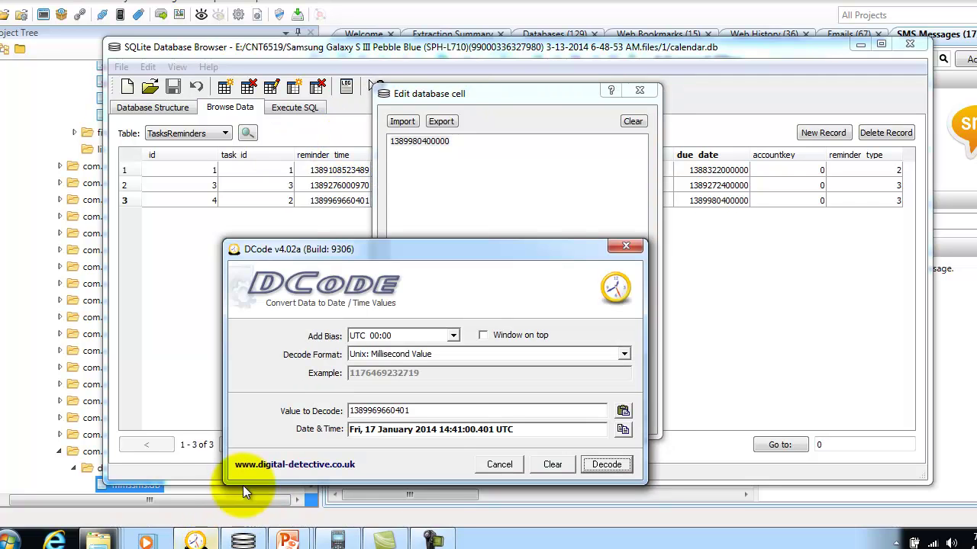
{"action": "left_click_drag", "start_coordinate": [435, 408], "coordinate": [364, 411]}
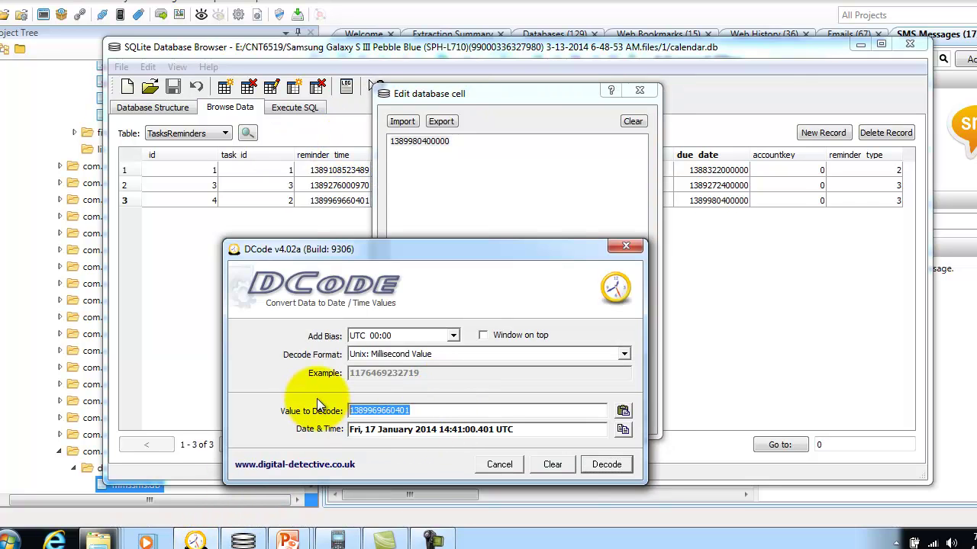
{"action": "type", "text": "80400000"}
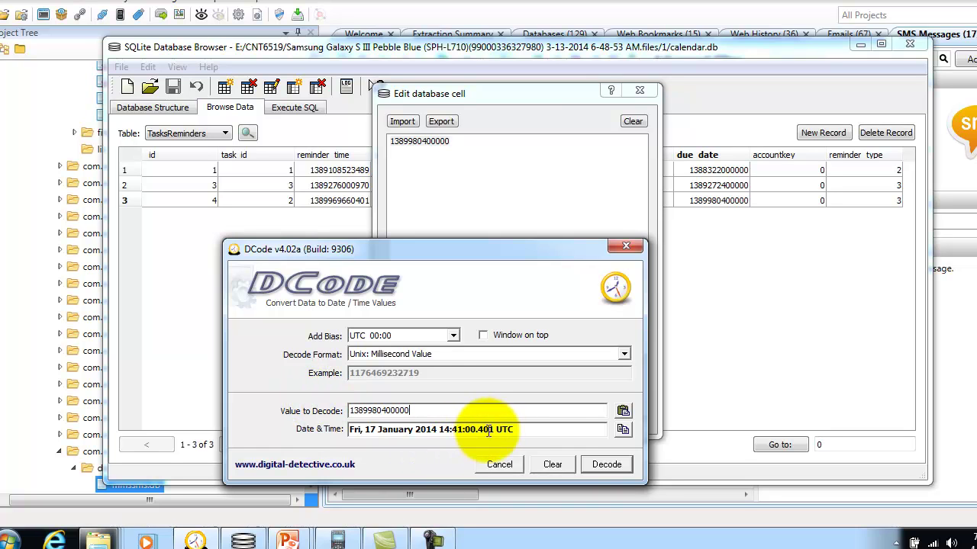
{"action": "left_click", "coordinate": [605, 466]}
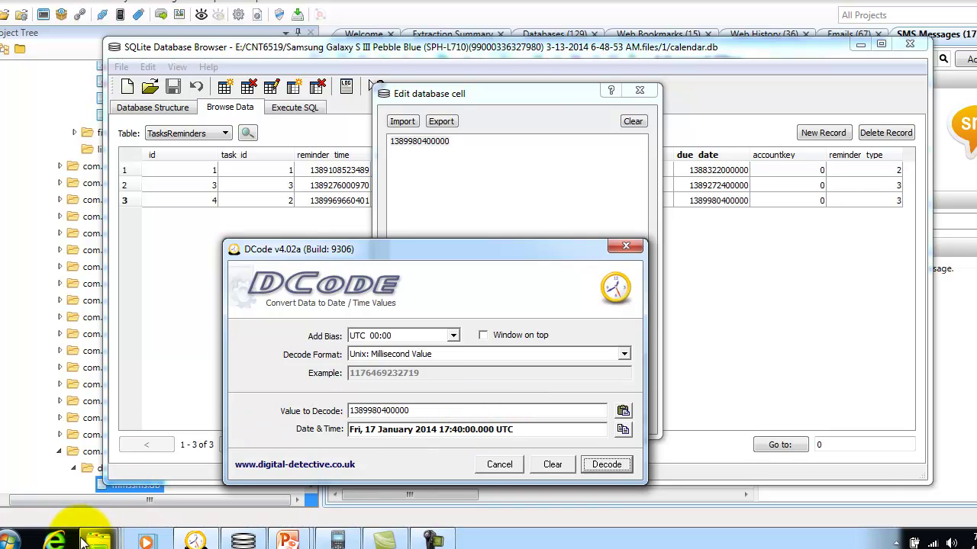
{"action": "left_click", "coordinate": [56, 540]}
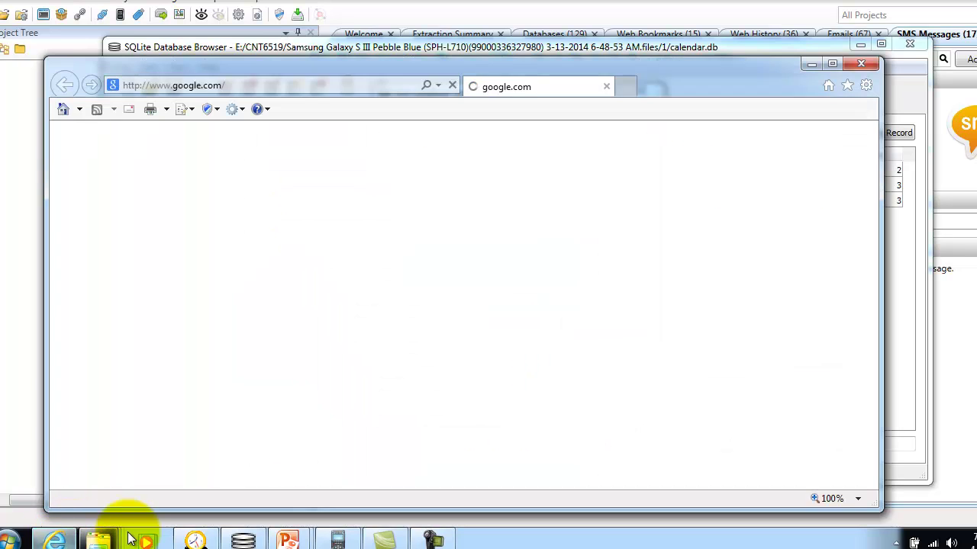
{"action": "left_click", "coordinate": [278, 81]}
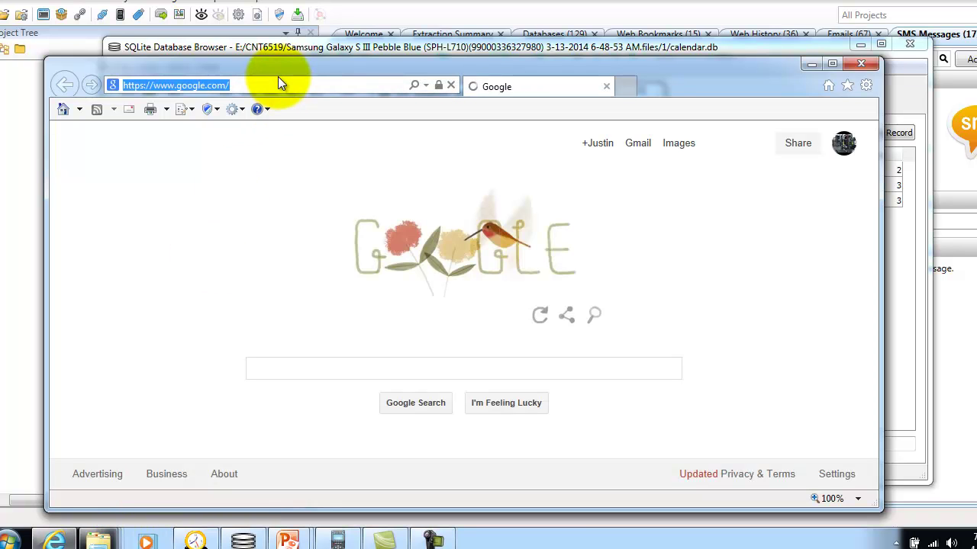
{"action": "type", "text": "ww"}
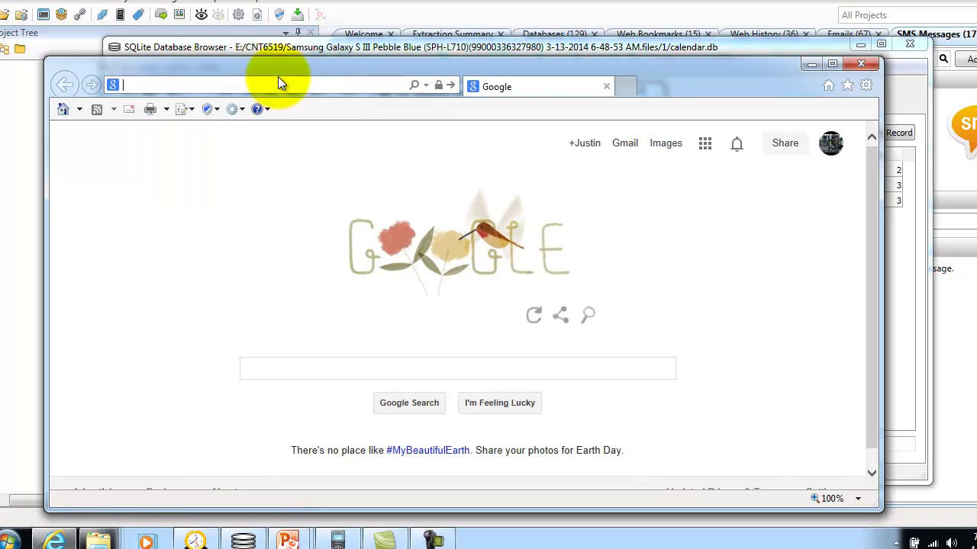
{"action": "type", "text": "w.ucf"}
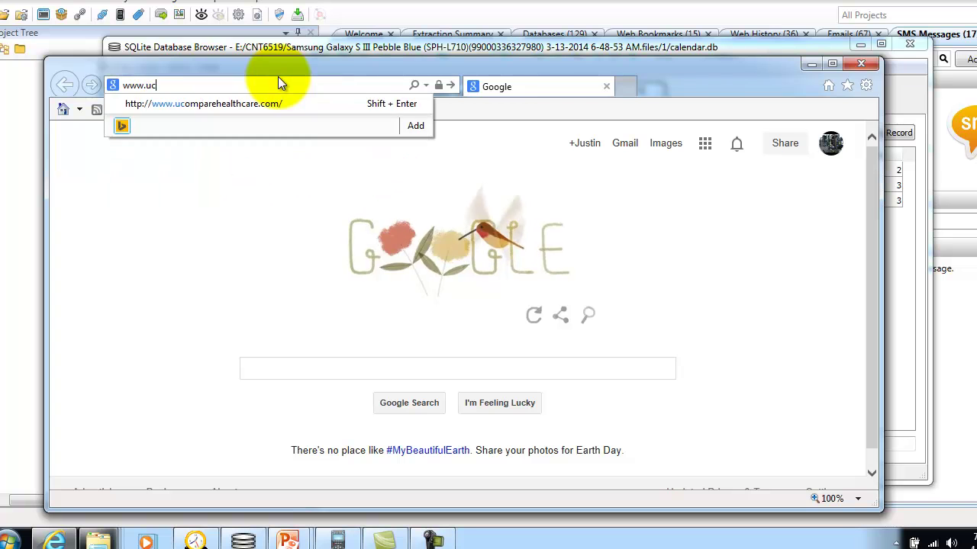
{"action": "type", "text": ".edu"}
{"action": "key", "text": "Return"}
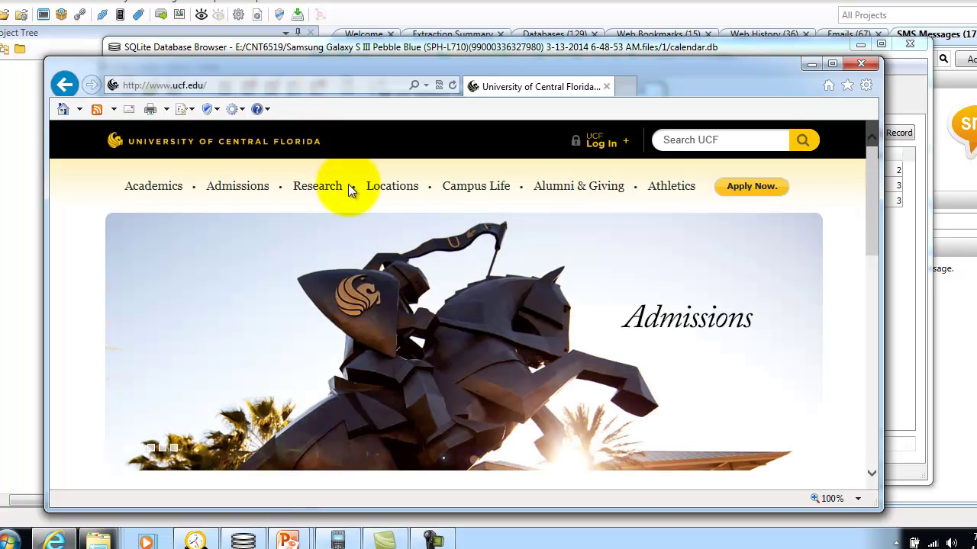
Step: Go to the UCF Academics page and open the Academic Calendar from its student resources
{"action": "left_click", "coordinate": [171, 190]}
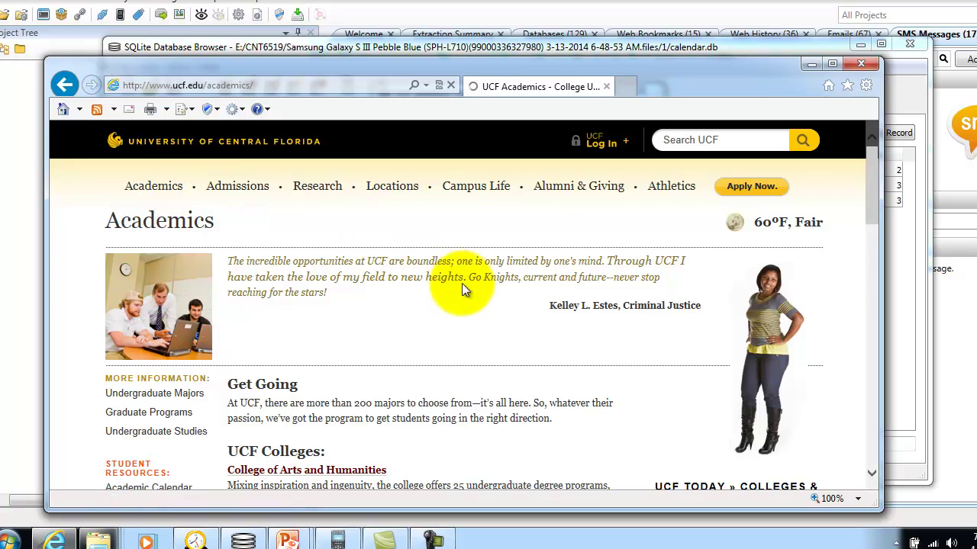
{"action": "scroll", "coordinate": [565, 301], "scroll_direction": "down", "scroll_amount": 1}
{"action": "scroll", "coordinate": [566, 297], "scroll_direction": "down", "scroll_amount": 3}
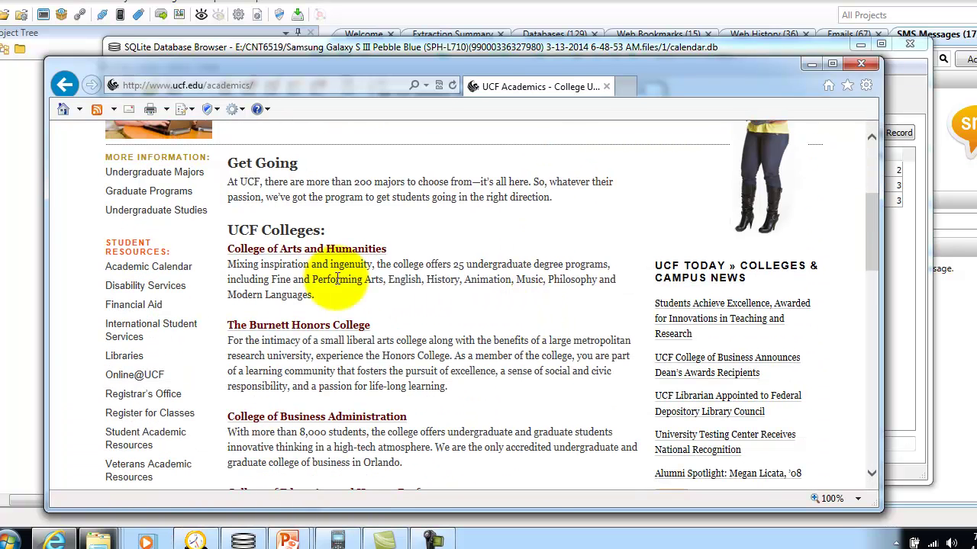
{"action": "left_click", "coordinate": [177, 268]}
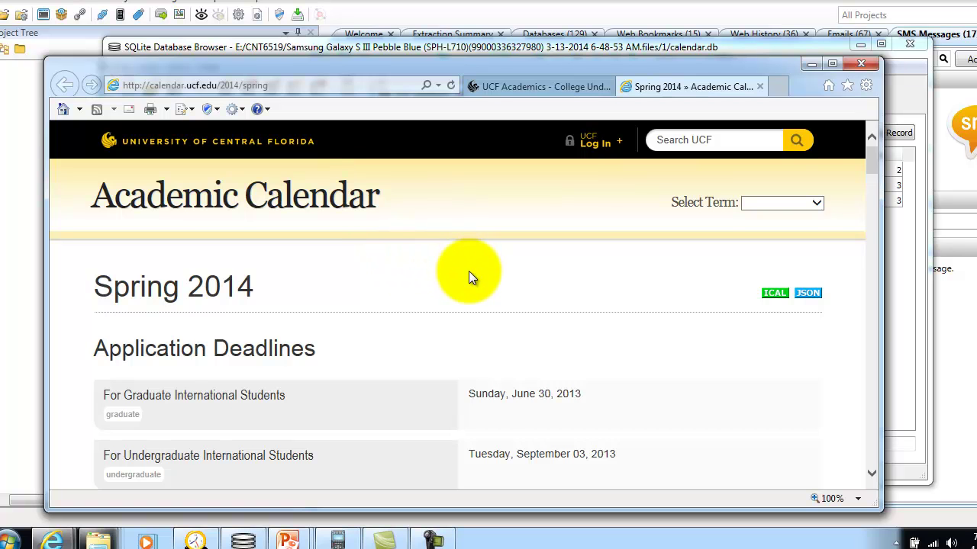
Step: Look through the Spring 2014 academic dates and deadlines for the Payment Deadline to compare with the decoded due date
{"action": "scroll", "coordinate": [468, 276], "scroll_direction": "down", "scroll_amount": 3}
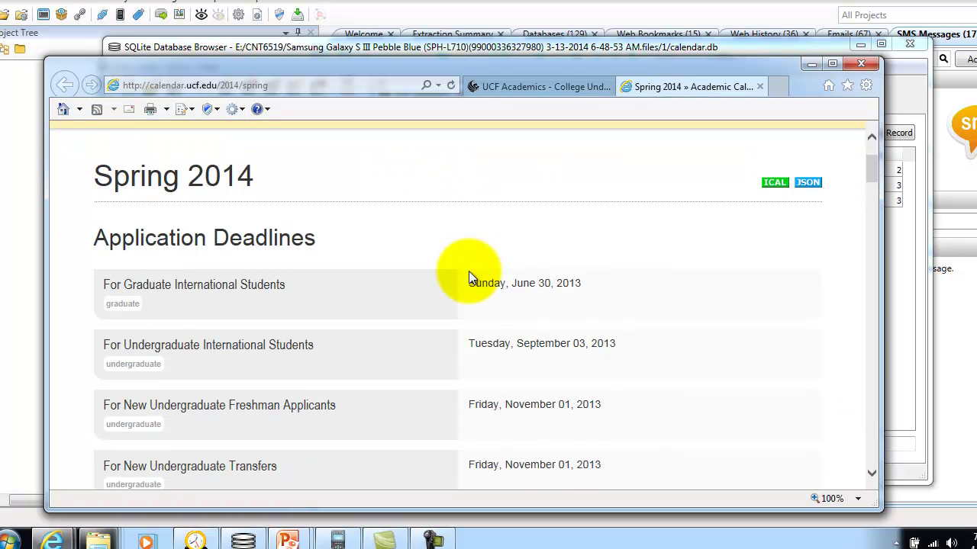
{"action": "scroll", "coordinate": [468, 278], "scroll_direction": "down", "scroll_amount": 2}
{"action": "scroll", "coordinate": [468, 276], "scroll_direction": "down", "scroll_amount": 9}
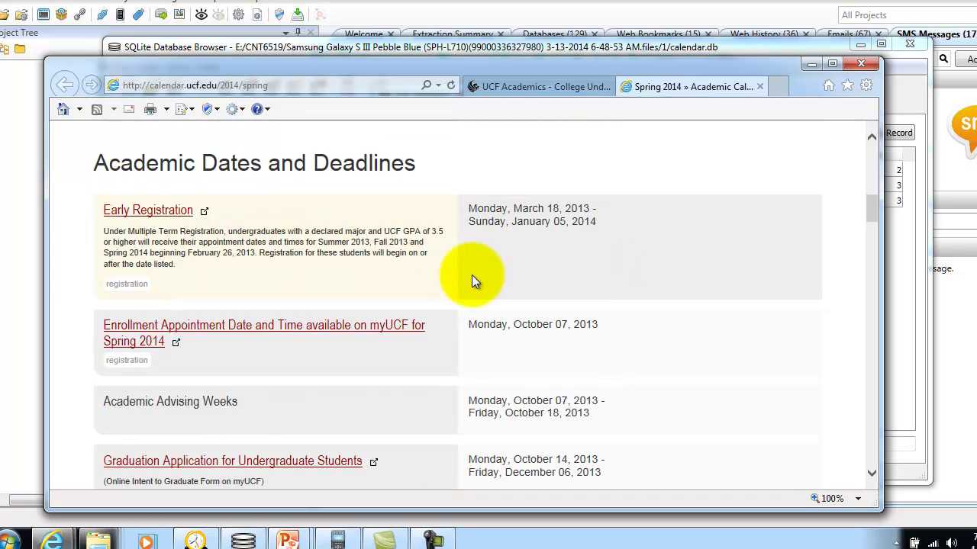
{"action": "scroll", "coordinate": [471, 277], "scroll_direction": "down", "scroll_amount": 8}
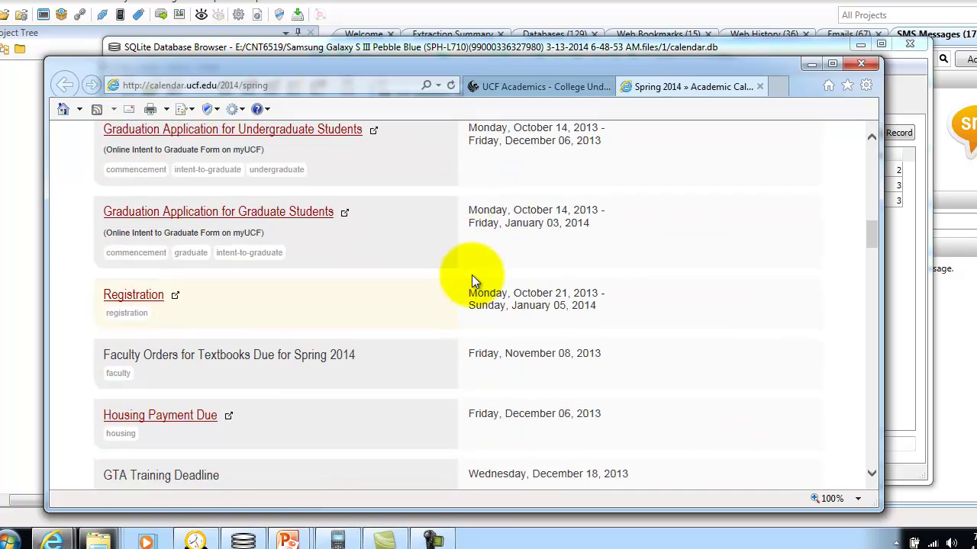
{"action": "scroll", "coordinate": [472, 281], "scroll_direction": "down", "scroll_amount": 9}
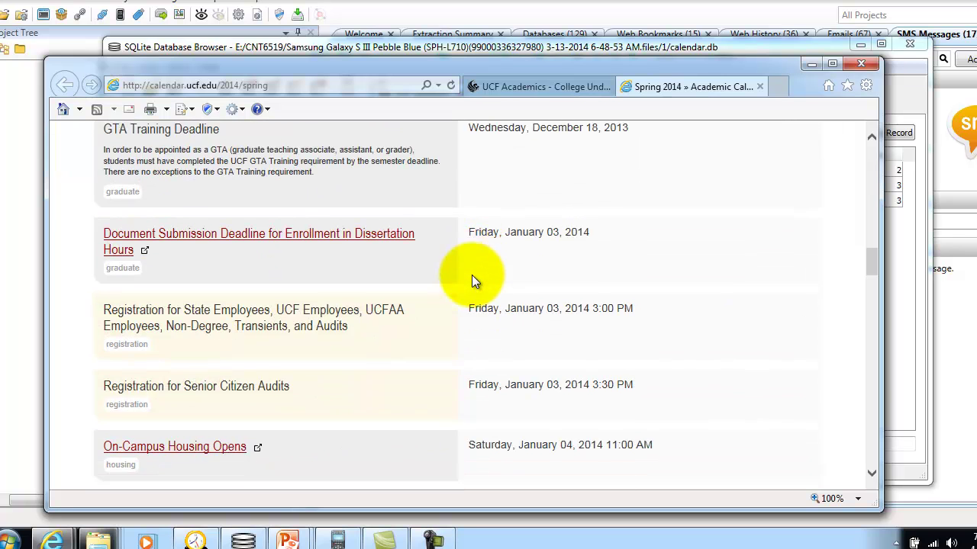
{"action": "scroll", "coordinate": [471, 281], "scroll_direction": "down", "scroll_amount": 7}
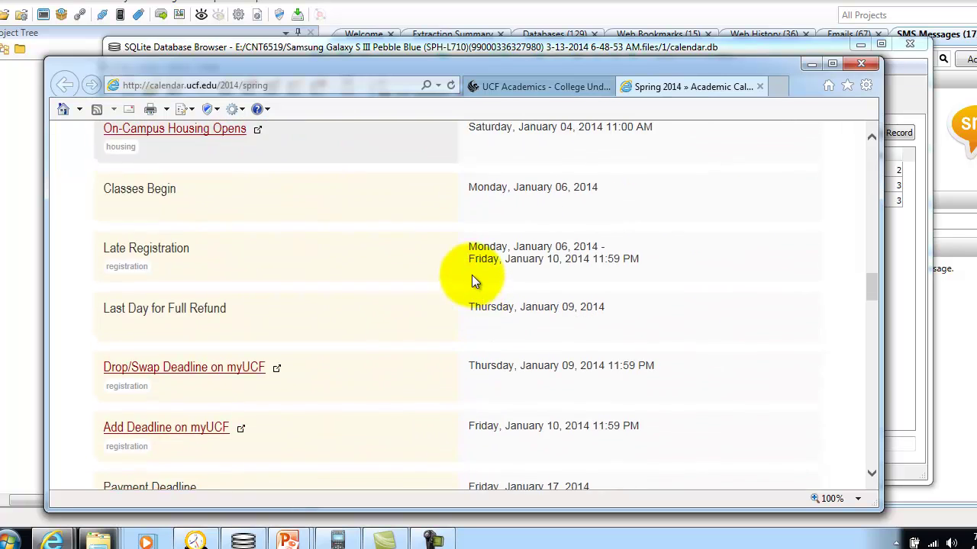
{"action": "scroll", "coordinate": [472, 281], "scroll_direction": "down", "scroll_amount": 2}
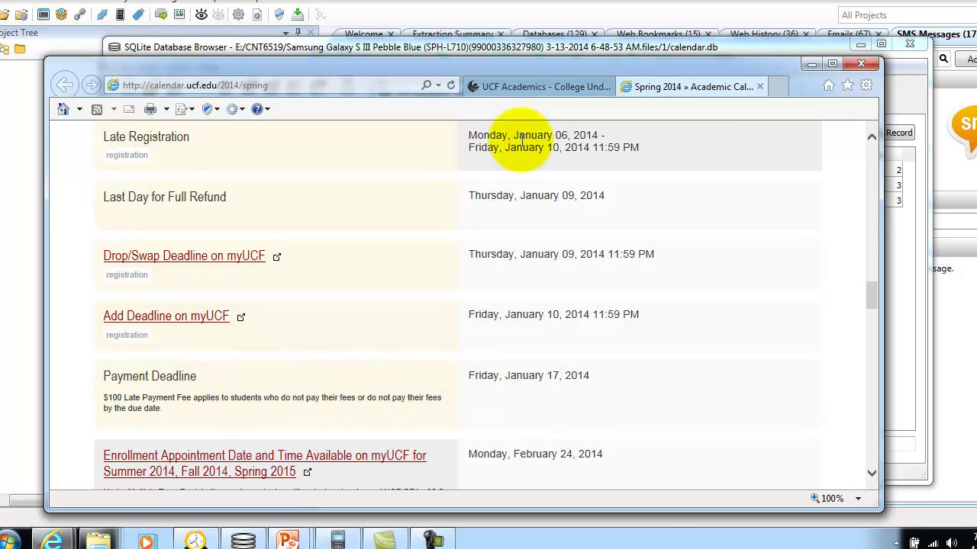
Step: Minimize the browser and return to the TasksReminders table, closing DCode and the cell editor
{"action": "left_click", "coordinate": [808, 66]}
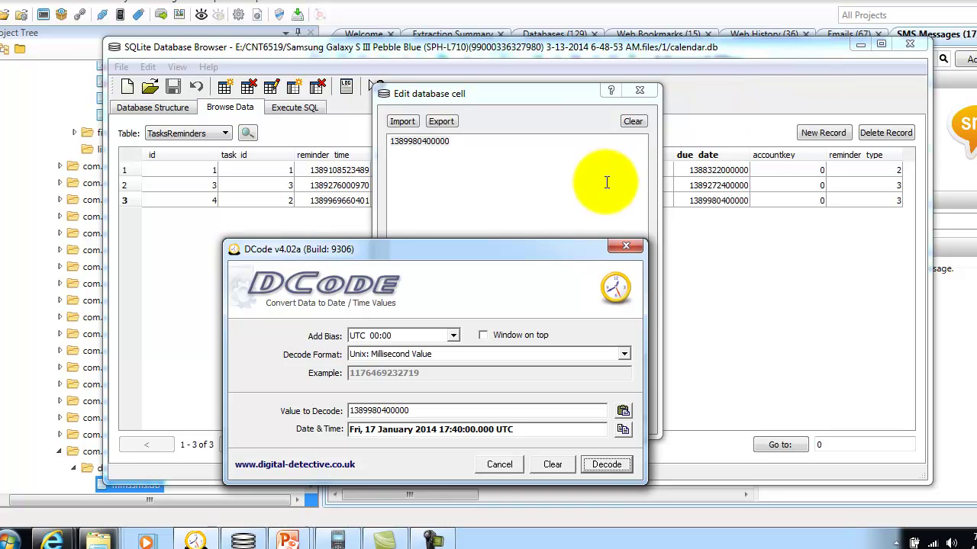
{"action": "left_click", "coordinate": [625, 246]}
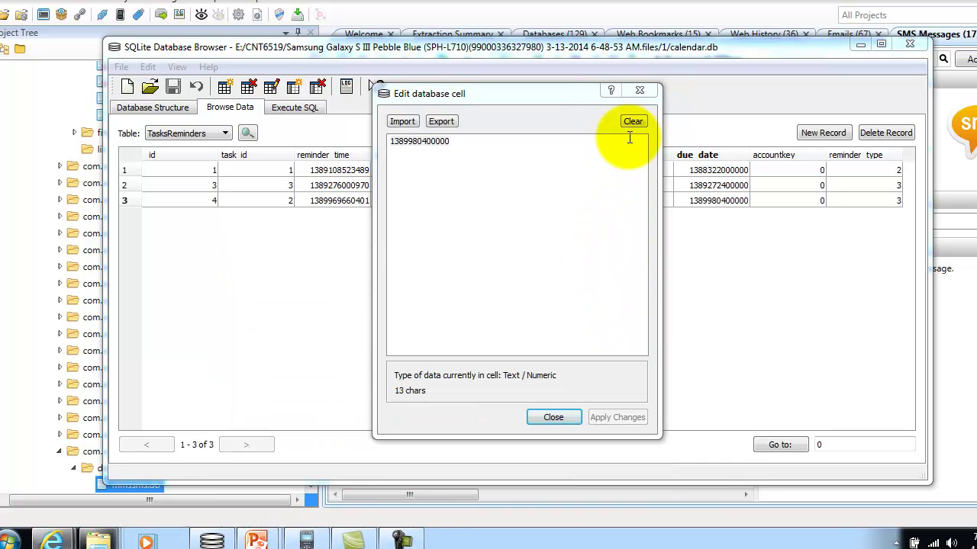
{"action": "left_click", "coordinate": [633, 89]}
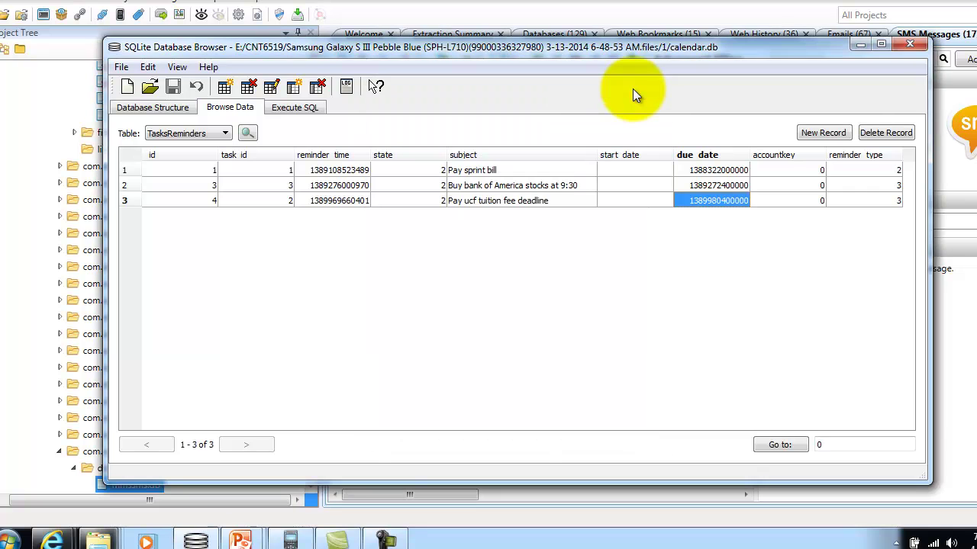